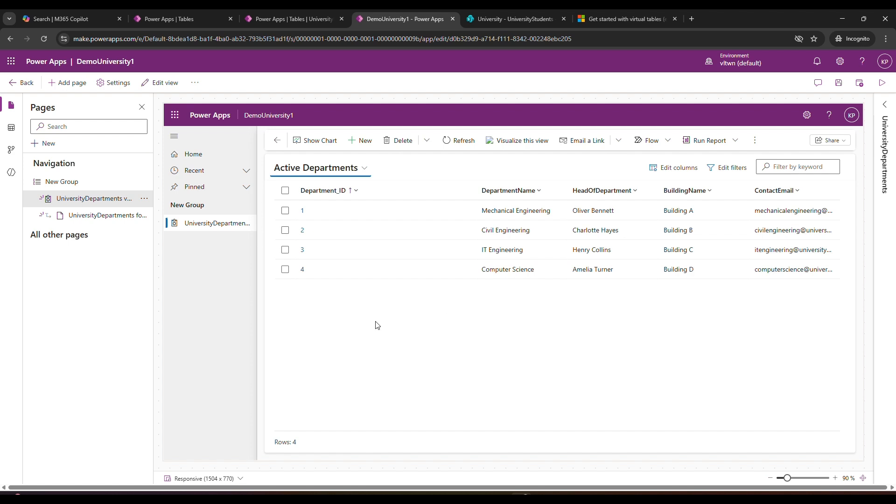
Compare the Active Departments view in the DemoUniversity1 app with the UniversityStudents list in SharePoint
click(535, 17)
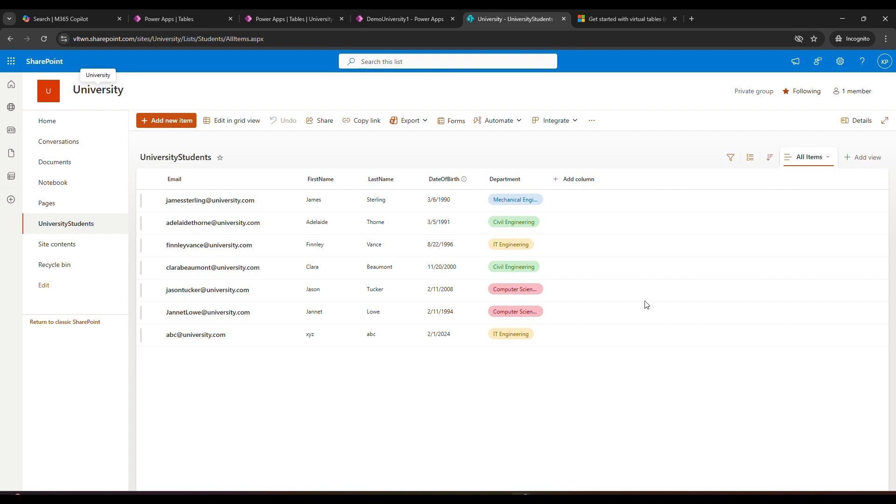
click(369, 19)
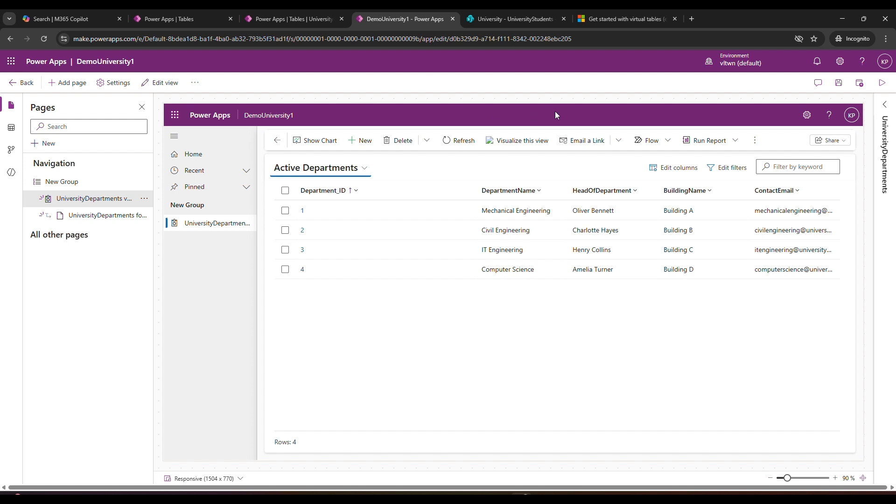
click(536, 18)
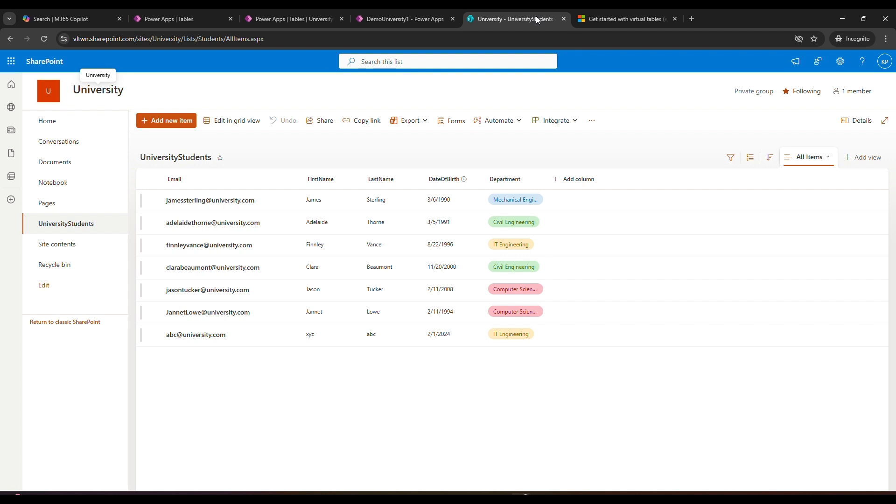
Start a new virtual table in the Power Apps tables area using the first listed SharePoint connection
click(177, 20)
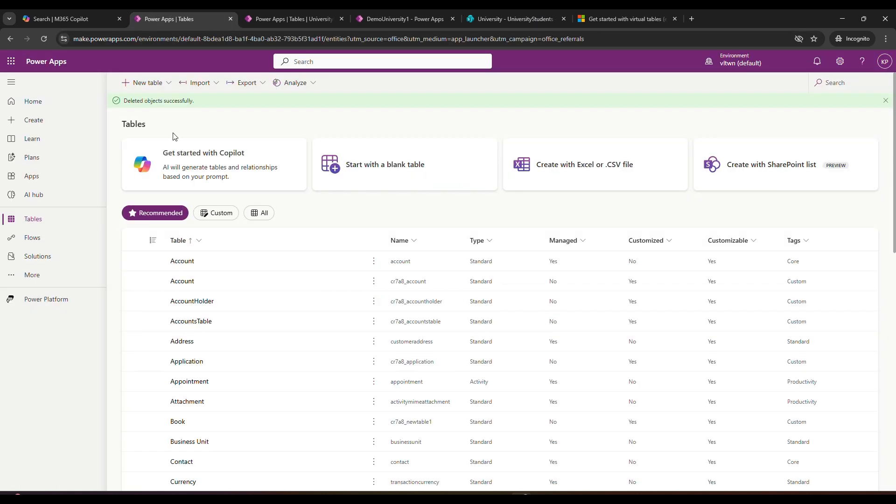
click(168, 83)
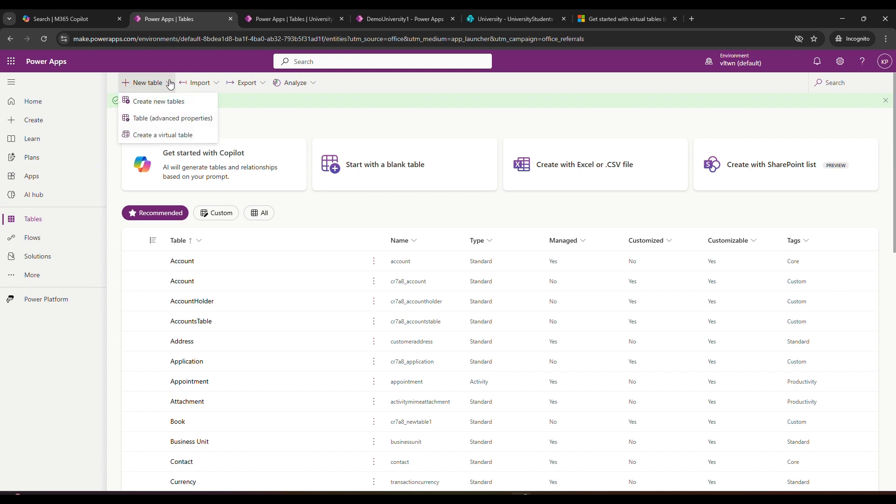
click(172, 136)
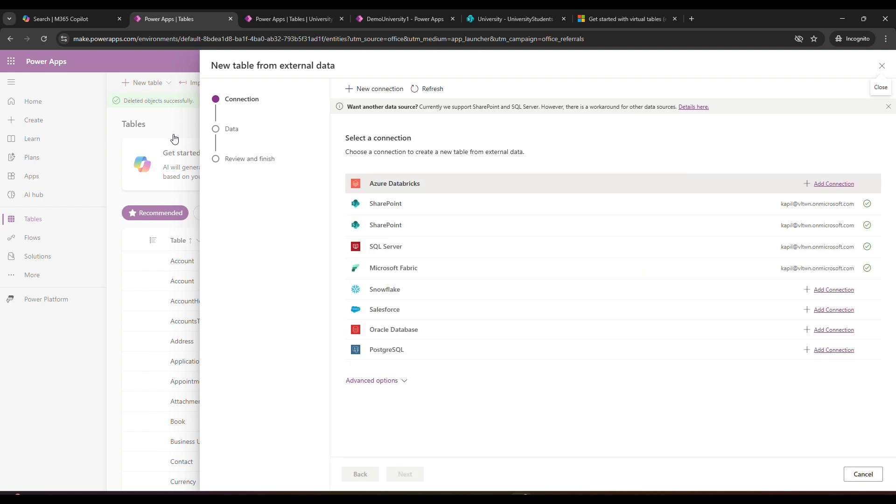
click(437, 210)
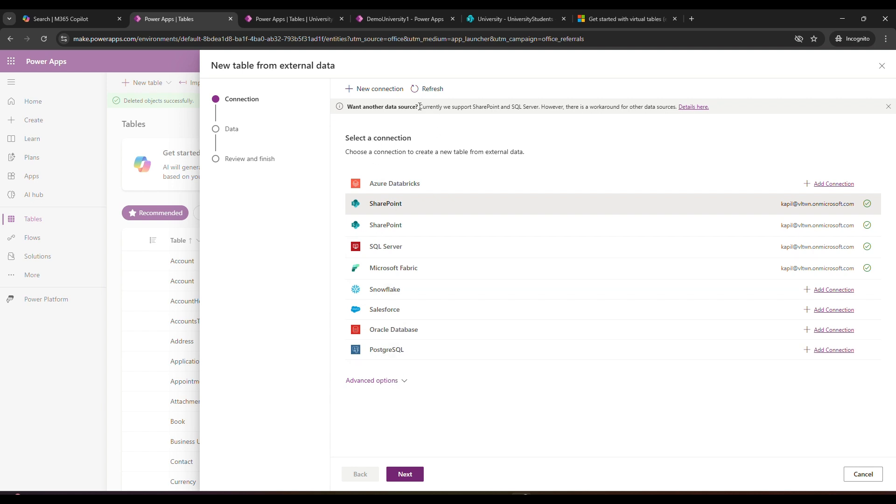
drag(420, 107, 544, 108)
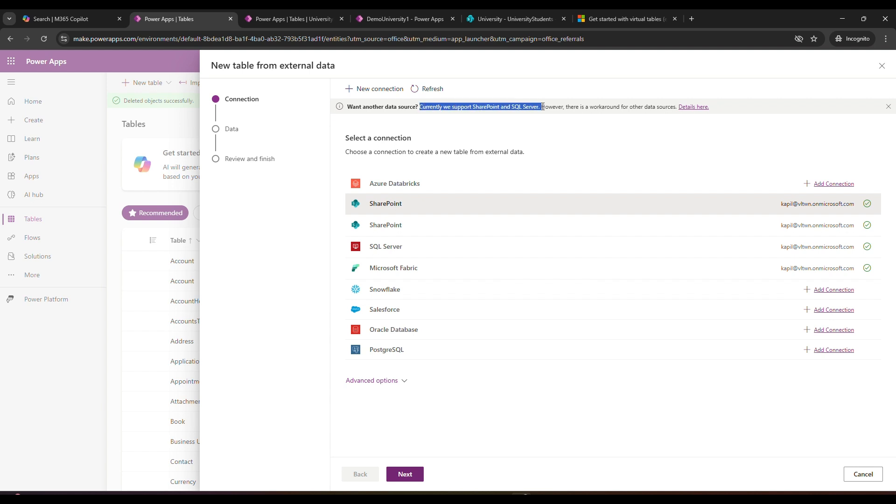
click(547, 131)
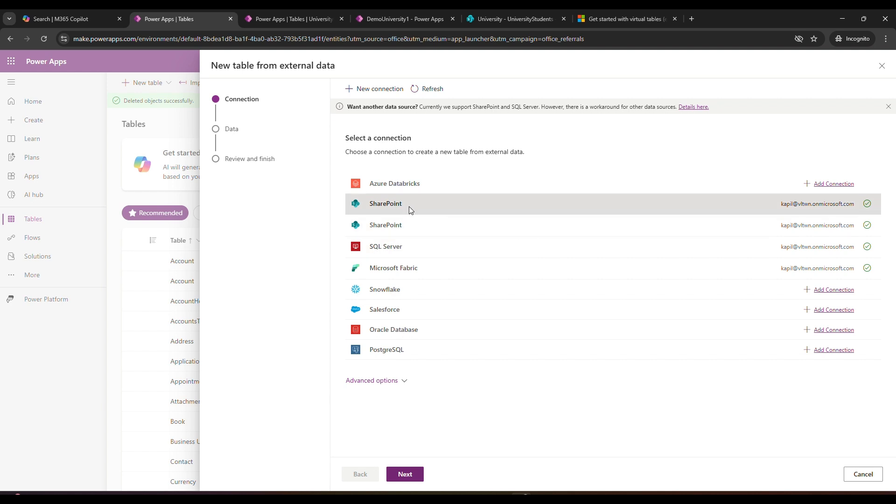
click(411, 475)
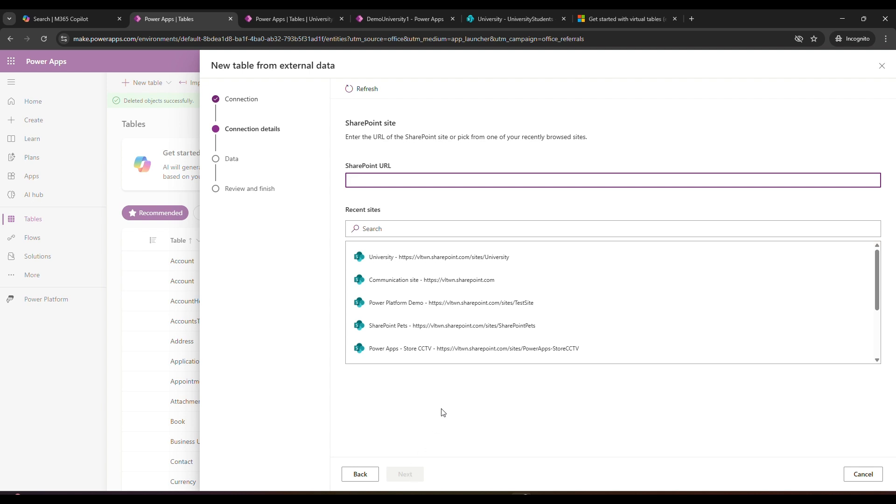
Choose the University SharePoint site and its UniversityStudents list as the data source of the virtual table
click(434, 261)
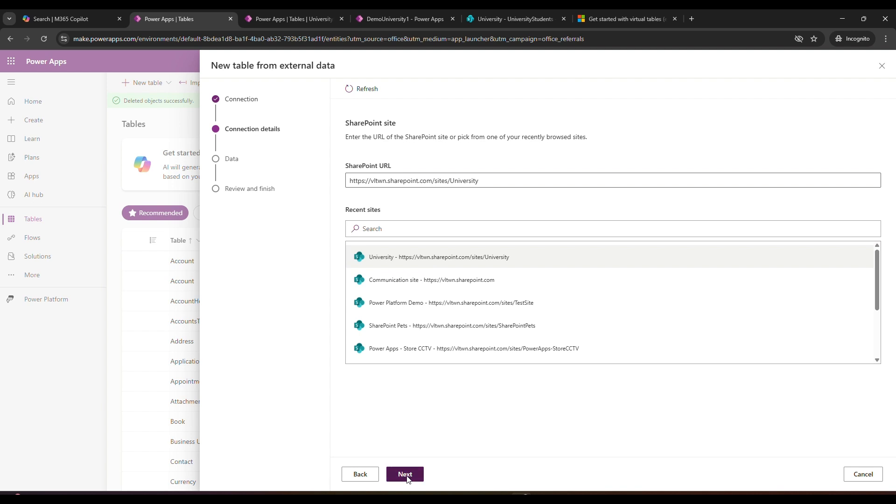
click(405, 474)
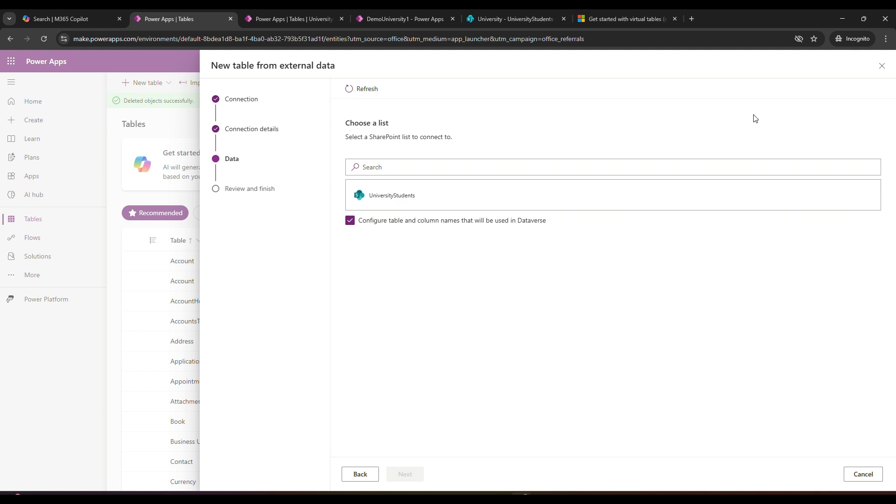
click(415, 197)
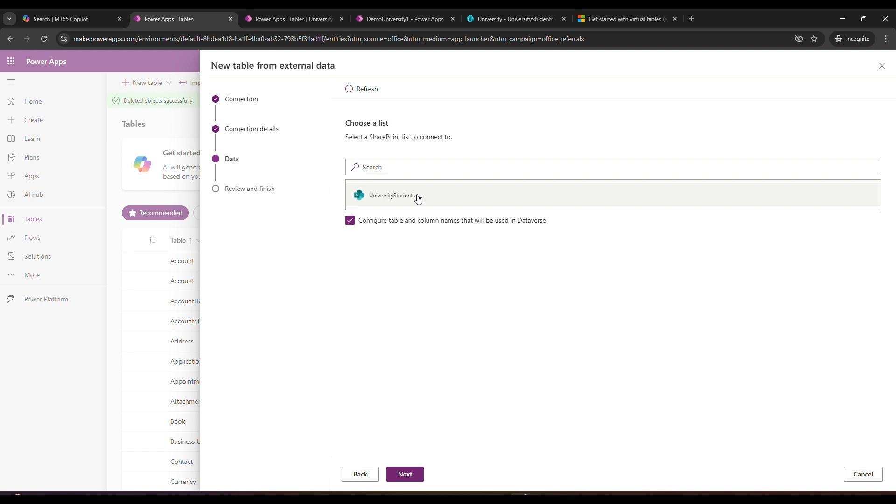
click(406, 477)
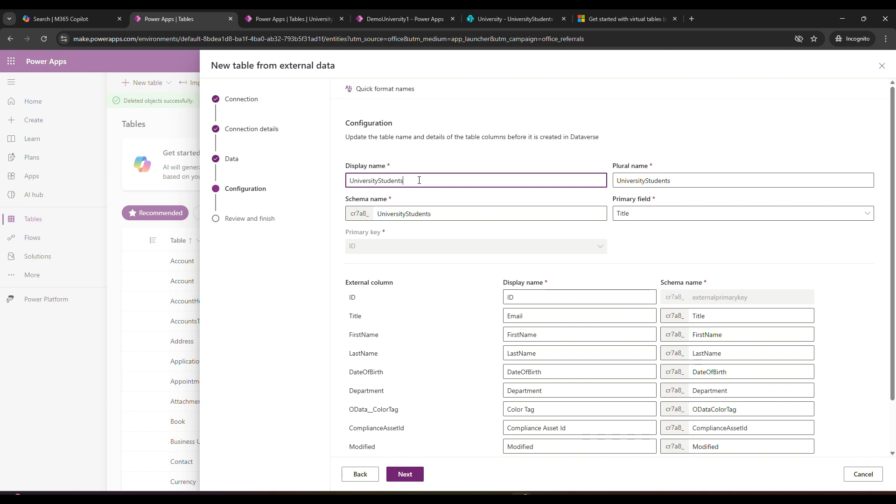
Examine the table's display and schema names, and how the external columns map to display and schema names
drag(420, 180, 336, 182)
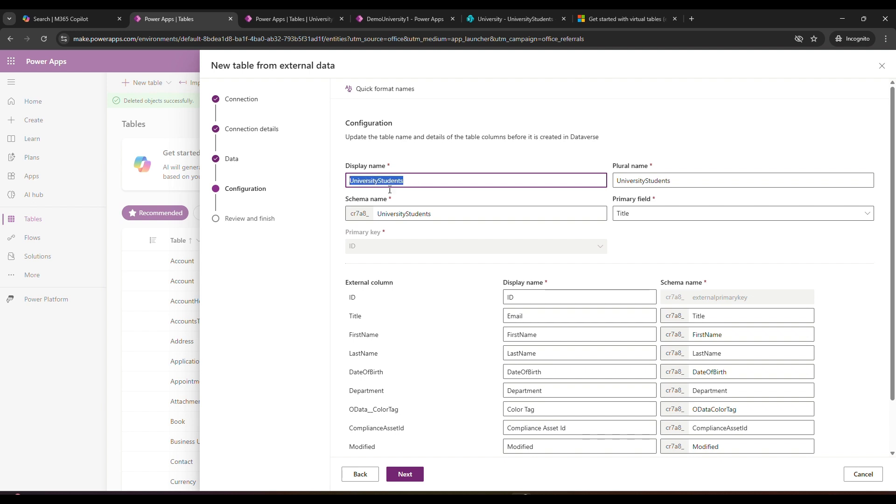
click(446, 215)
double_click(445, 215)
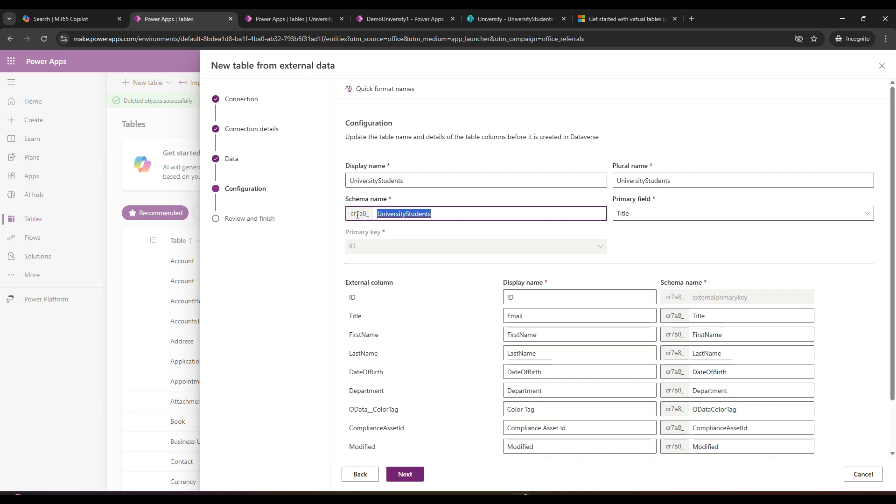
click(655, 233)
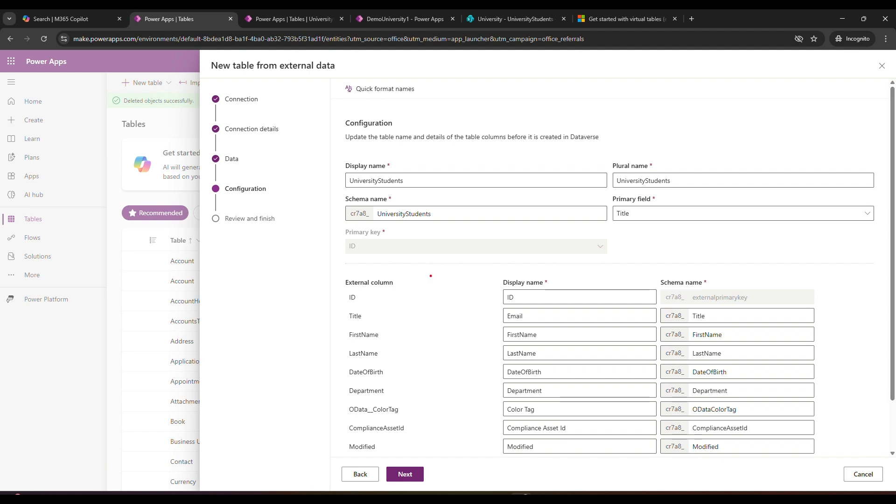
mouse_move(318, 264)
mouse_down()
mouse_move(437, 356)
mouse_move(447, 462)
mouse_up()
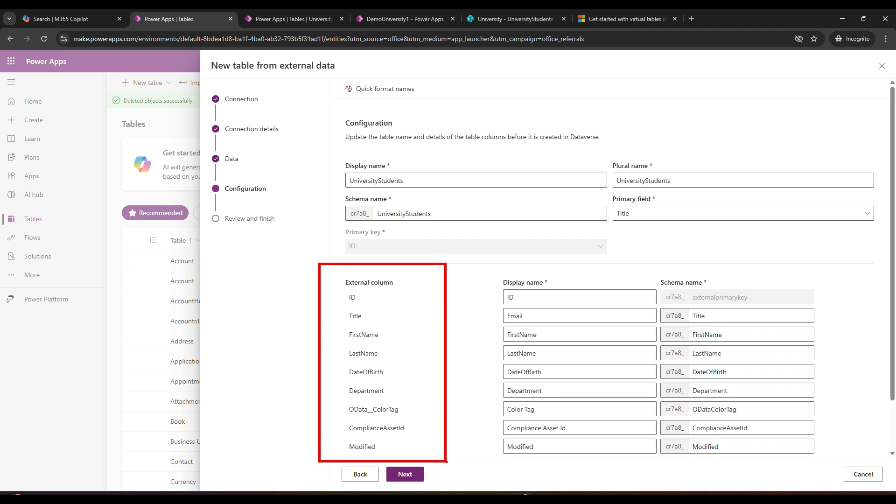
key(Escape)
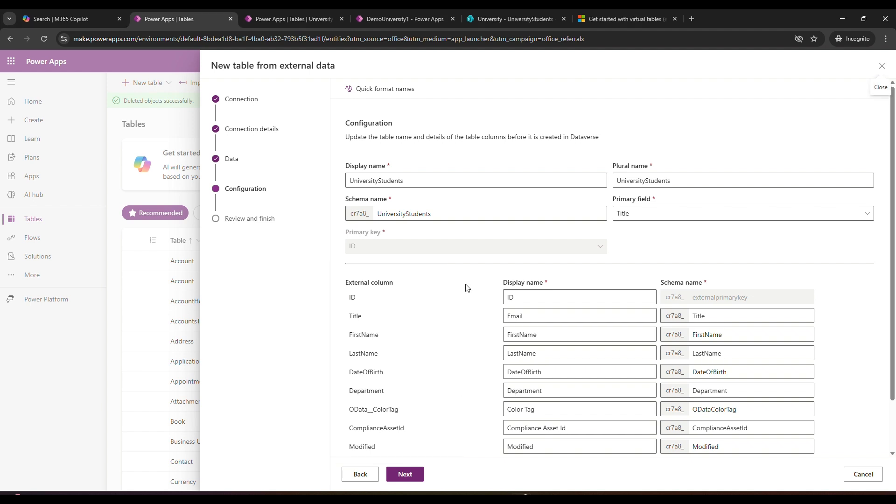
key(ctrl+2)
mouse_move(473, 262)
mouse_down()
mouse_move(553, 323)
mouse_move(663, 461)
mouse_up()
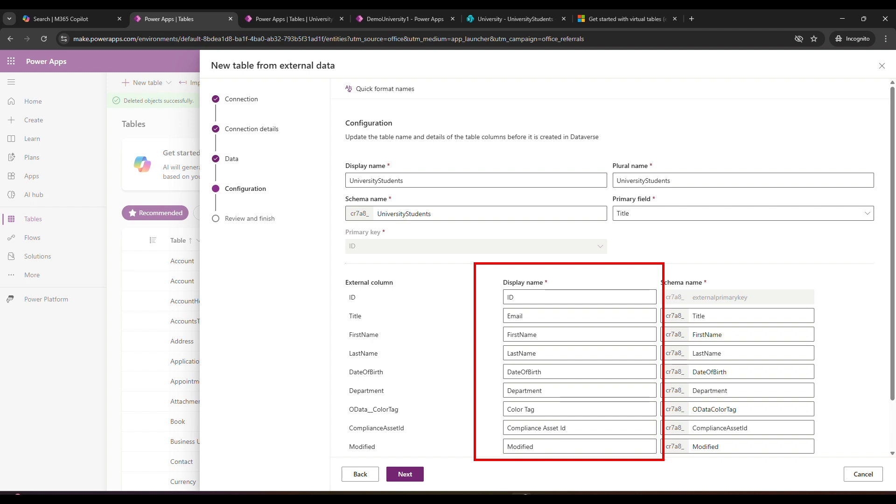
key(Escape)
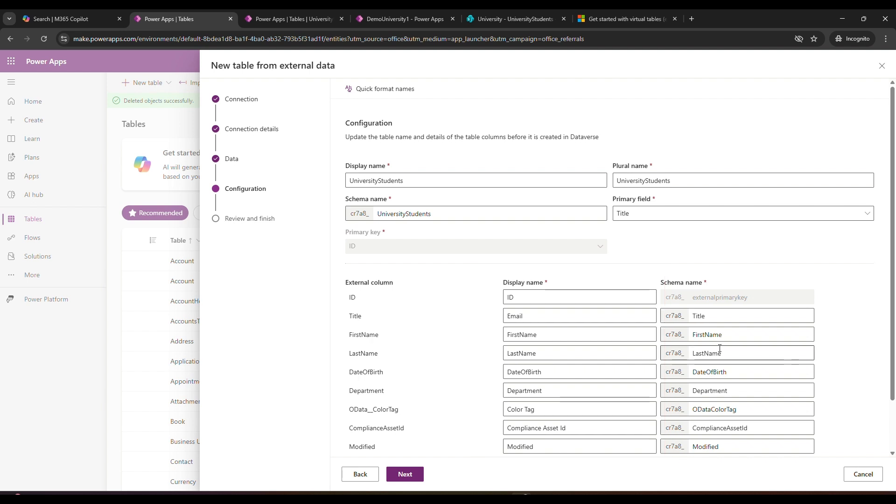
key(ctrl+2)
mouse_move(648, 264)
mouse_down()
mouse_move(806, 404)
mouse_move(847, 465)
mouse_up()
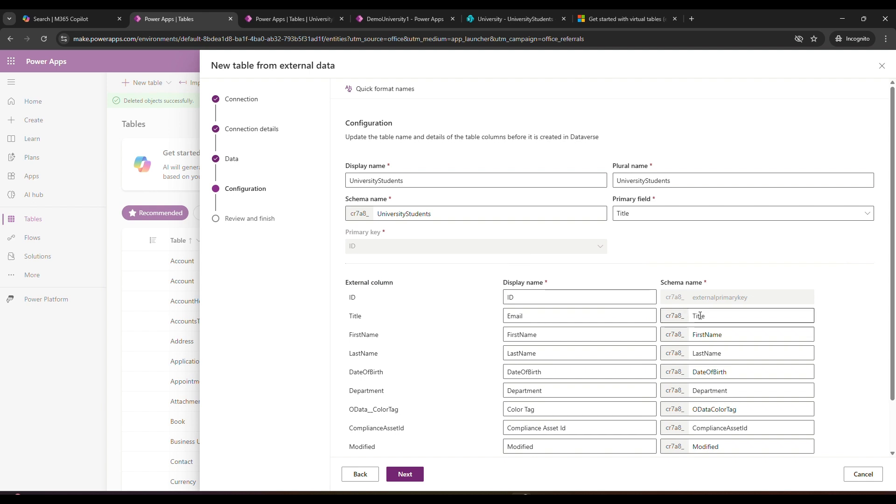
Compare the columns of the SharePoint list with the display and schema names configured for the Title column
click(539, 18)
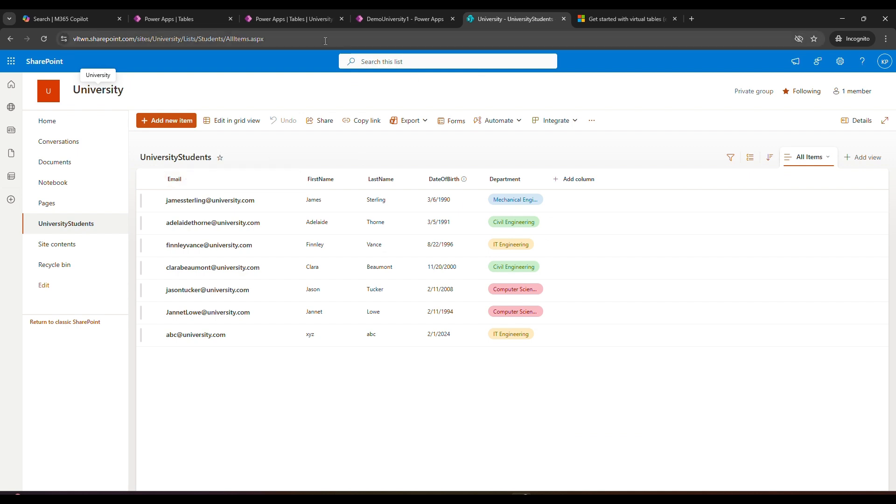
click(371, 22)
click(199, 24)
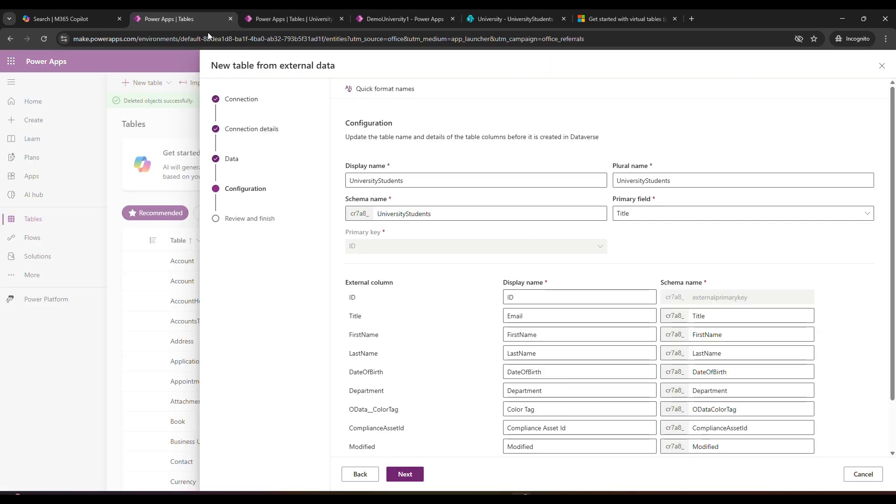
drag(721, 317, 672, 318)
click(556, 316)
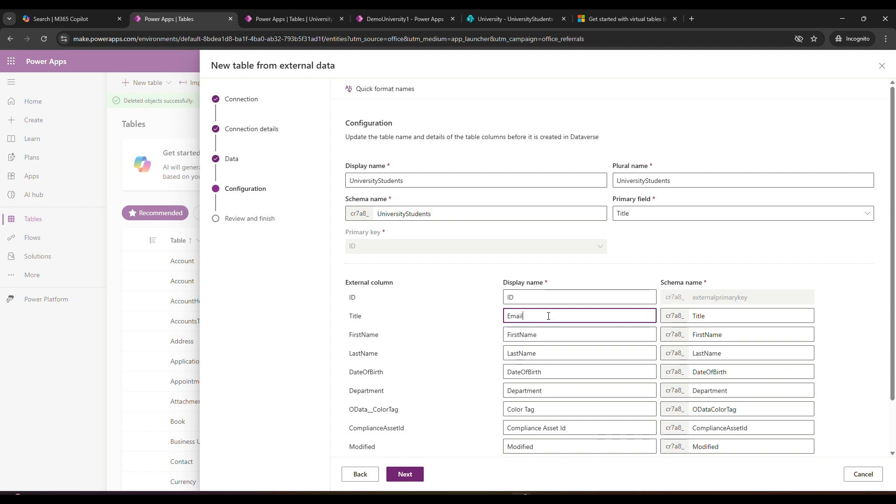
drag(549, 316, 490, 318)
click(689, 256)
Accept the table configuration to create the UniversityStudents virtual table, and review its columns, rows and type
click(407, 475)
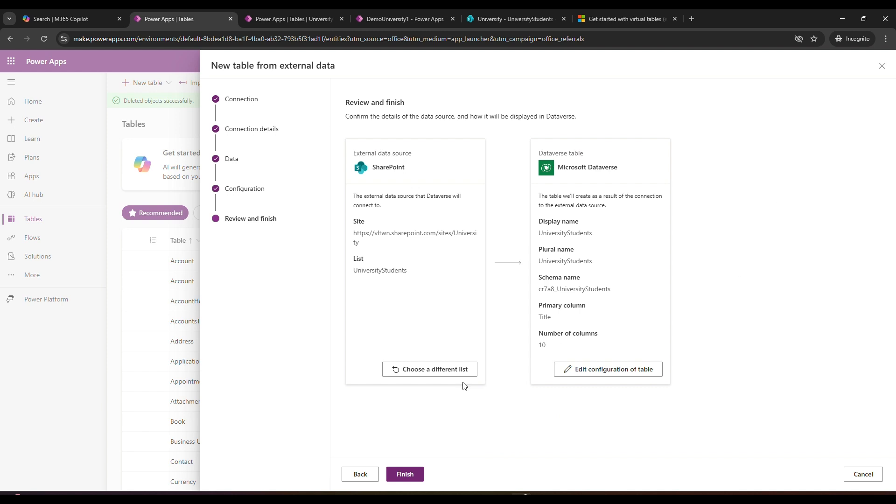
click(408, 475)
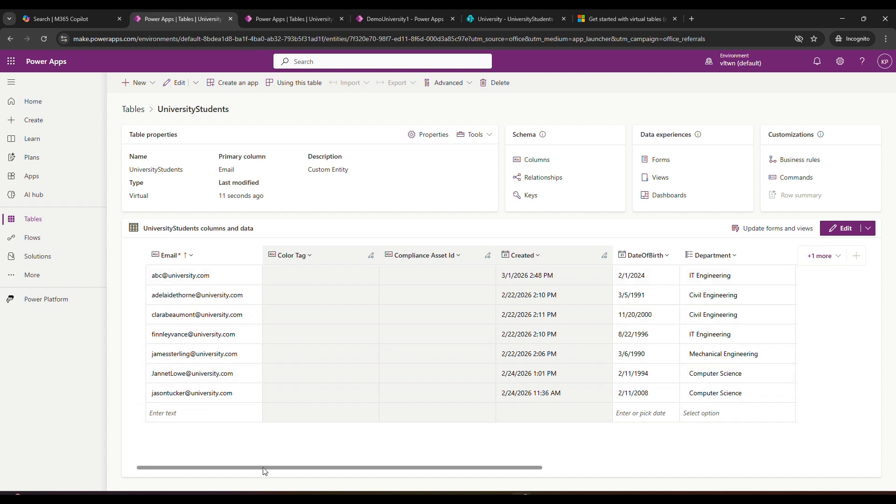
drag(264, 471, 424, 482)
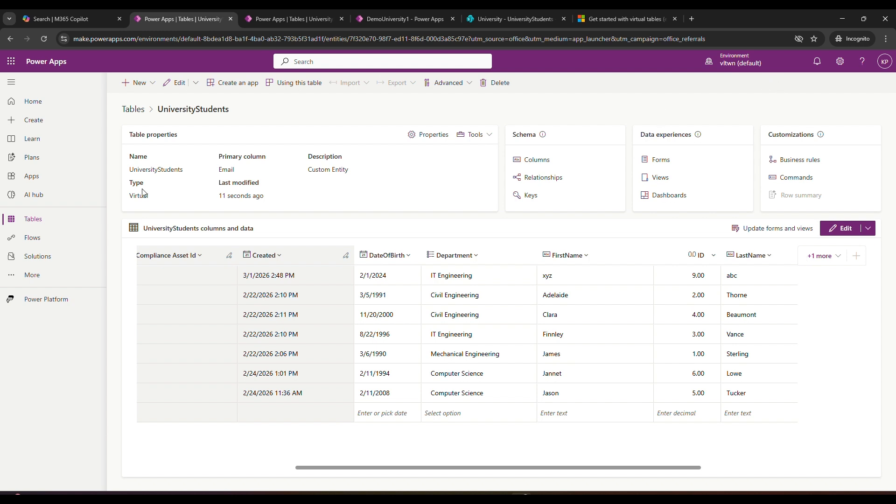
drag(137, 186, 149, 199)
click(151, 199)
Add the DateOfBirth, Department, FirstName and LastName columns to the main Information form of the UniversityStudents table
click(661, 160)
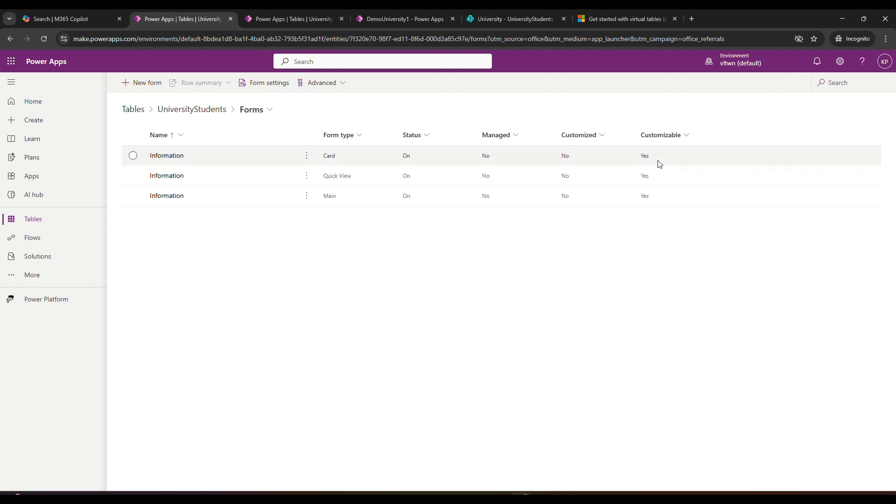
click(164, 196)
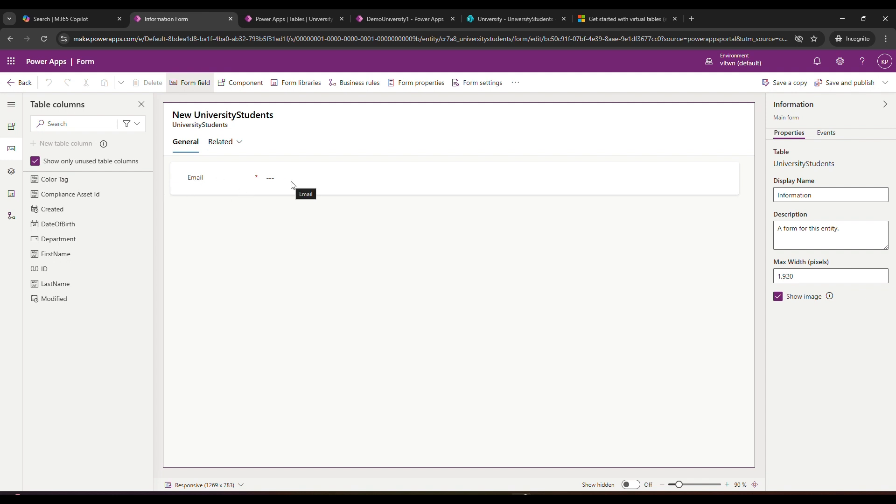
click(80, 225)
click(79, 226)
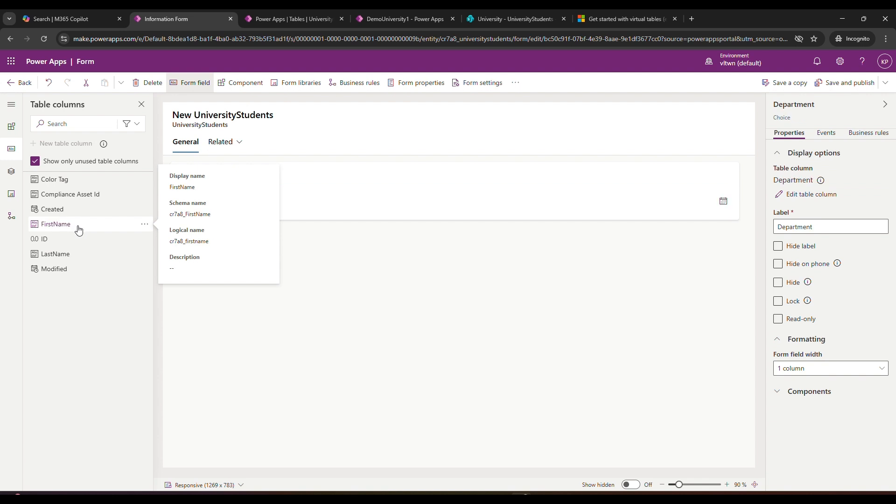
click(77, 228)
click(70, 238)
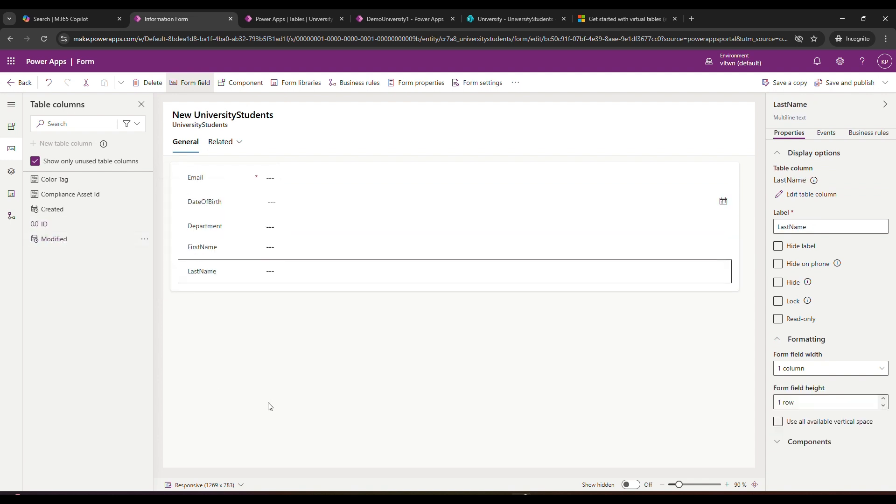
Save and publish the main Information form, and return to the table's list of forms
click(297, 397)
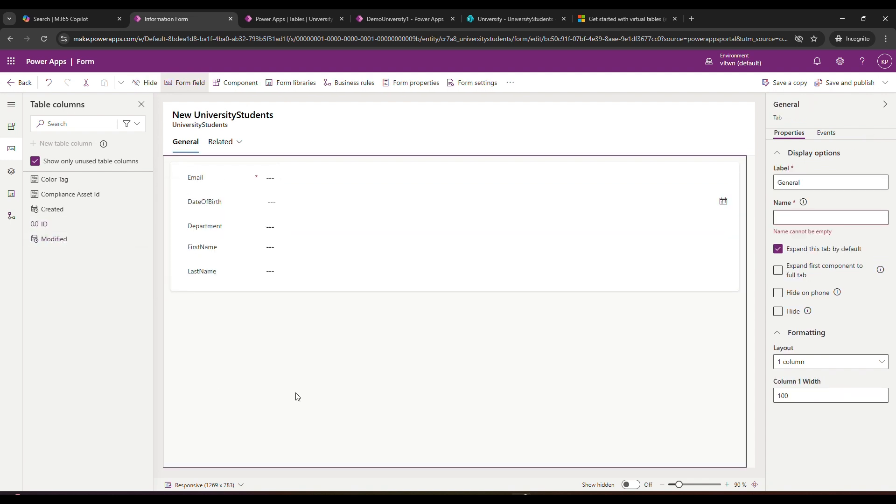
click(846, 82)
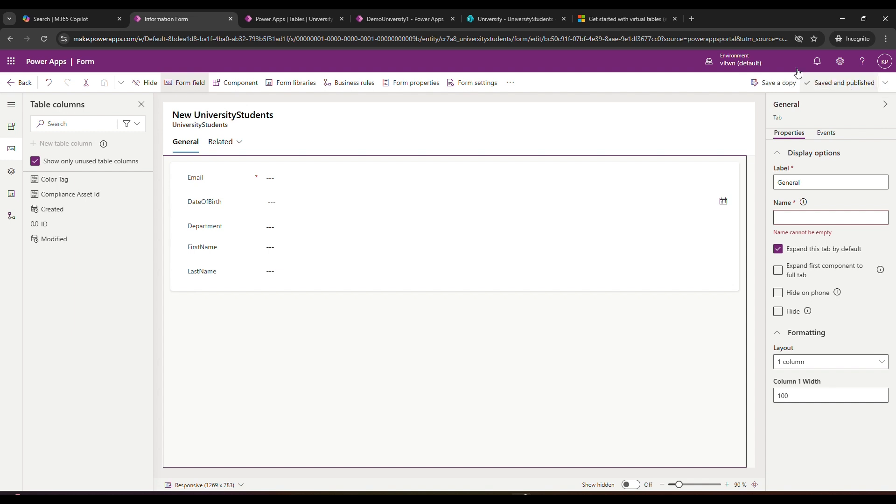
click(14, 82)
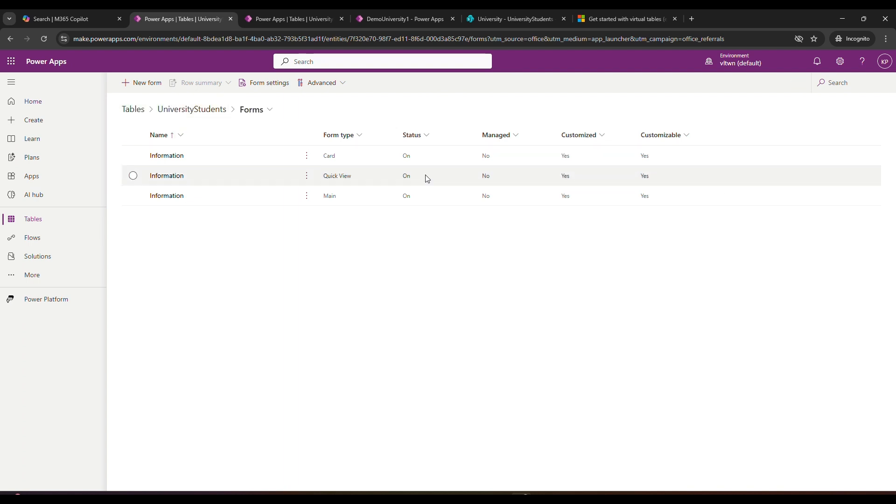
Add the DateOfBirth, Department, FirstName and LastName columns to the All UniversityStudents view of the UniversityStudents table
click(187, 113)
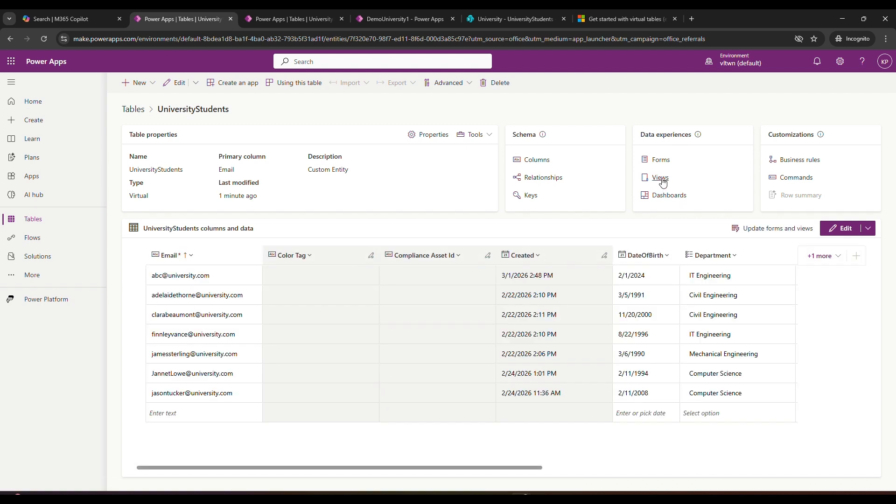
click(661, 178)
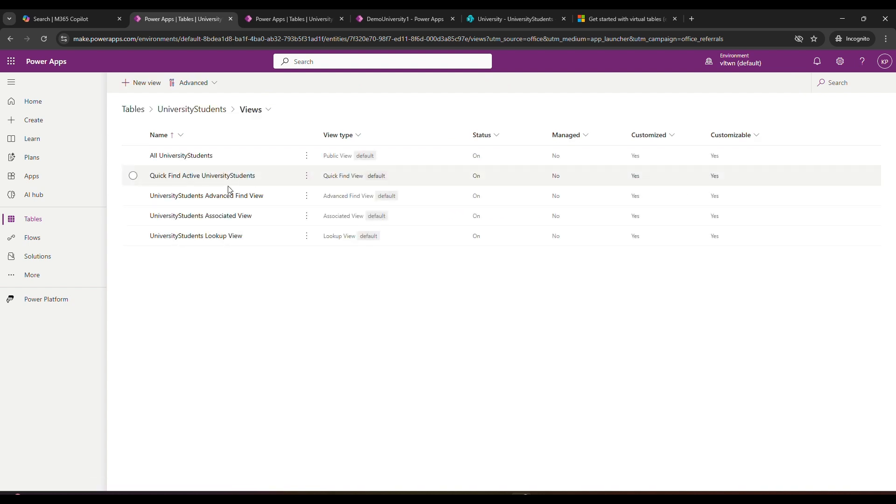
click(179, 157)
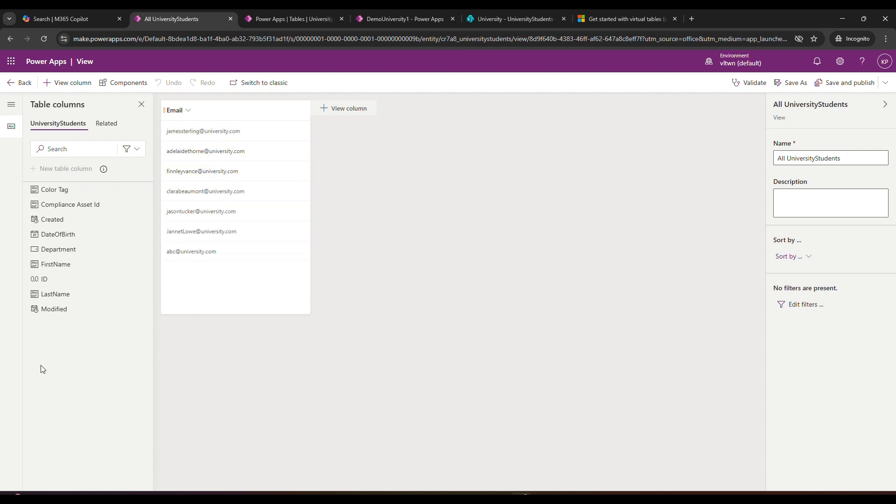
click(62, 234)
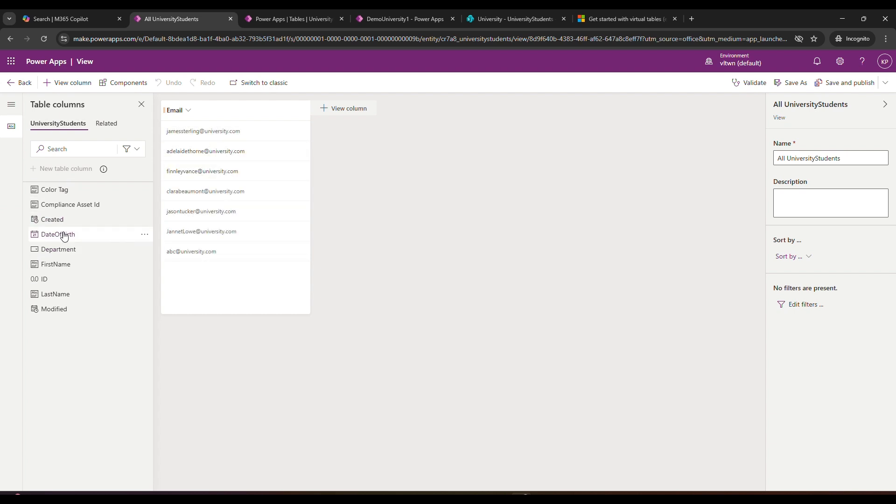
click(68, 235)
click(68, 235)
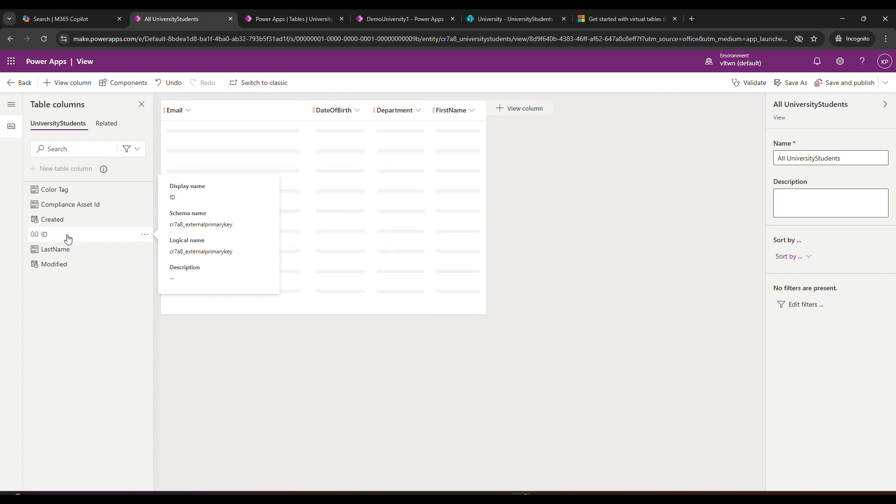
click(64, 254)
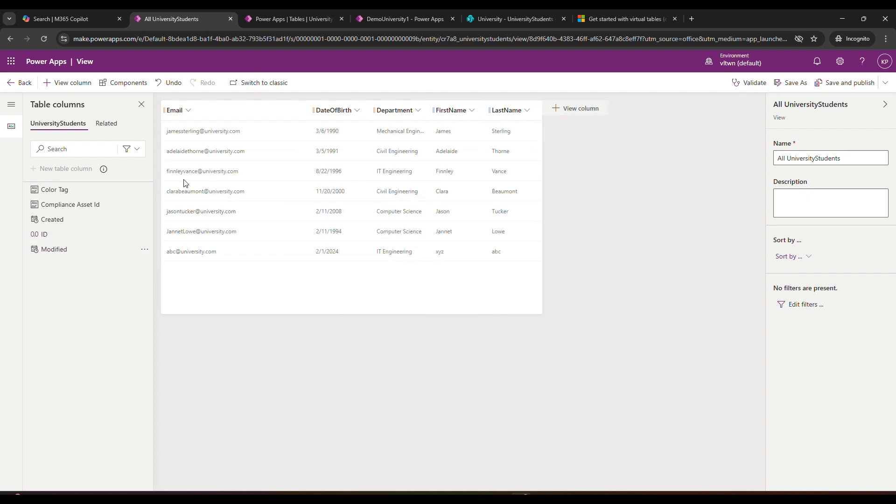
Save and publish the All UniversityStudents view, and return to the UniversityStudents table overview
click(840, 86)
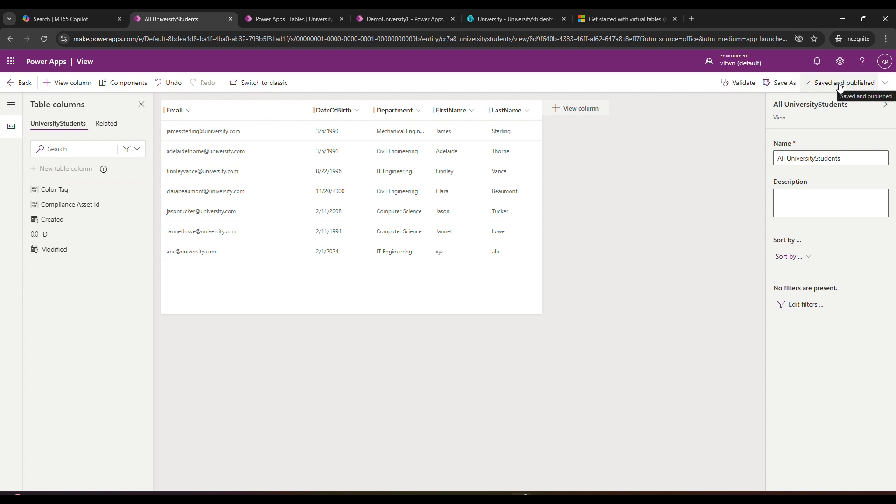
click(12, 82)
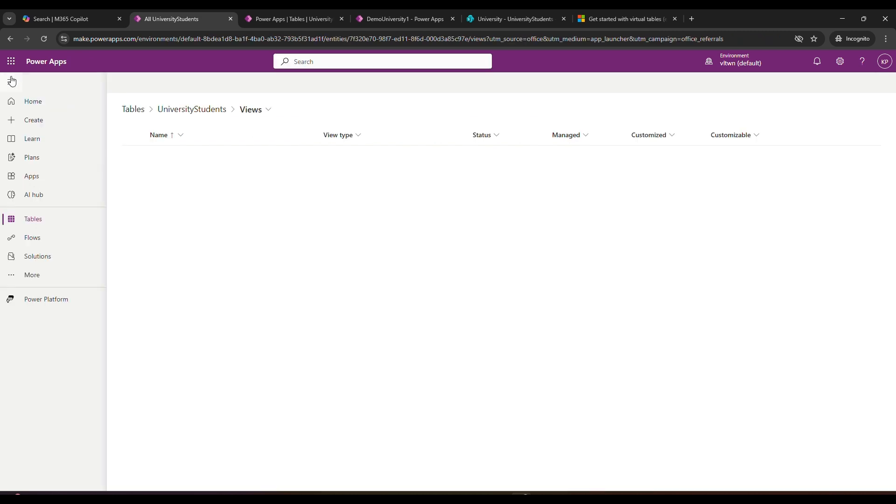
click(182, 115)
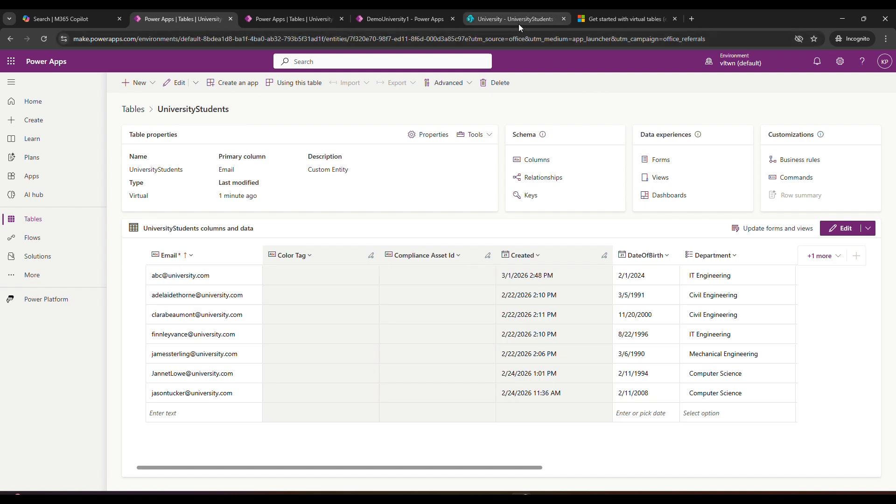
In the DemoUniversity1 app, add the UniversityStudents Dataverse table as a new page in the New Group navigation
click(368, 20)
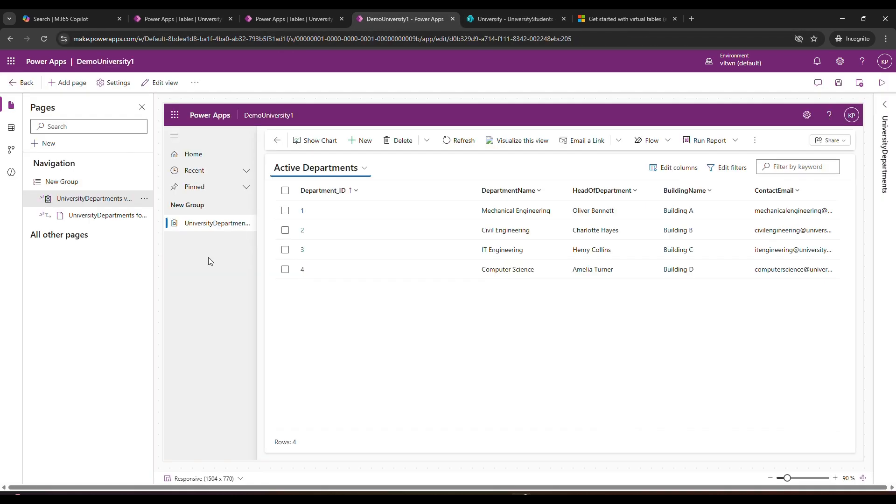
click(146, 199)
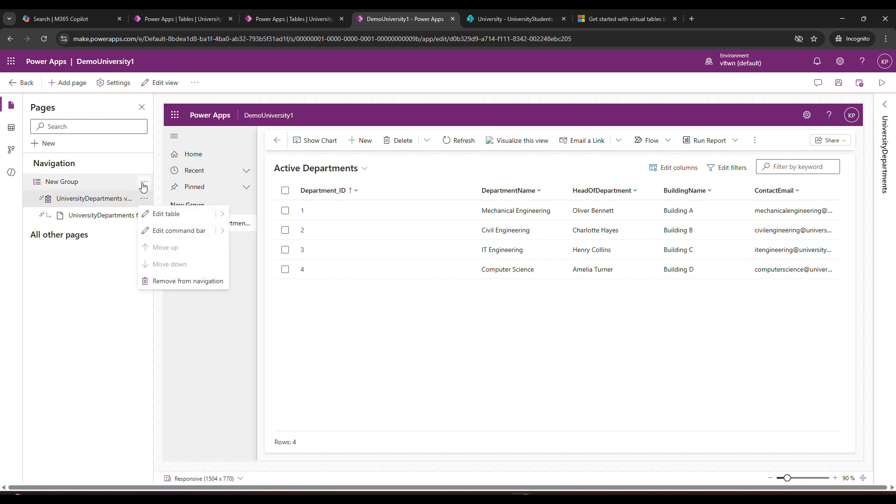
click(145, 182)
click(144, 183)
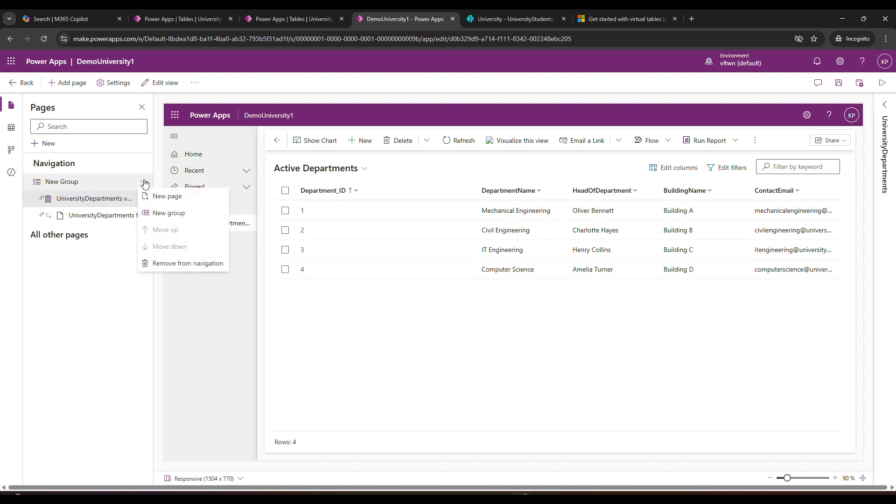
click(177, 197)
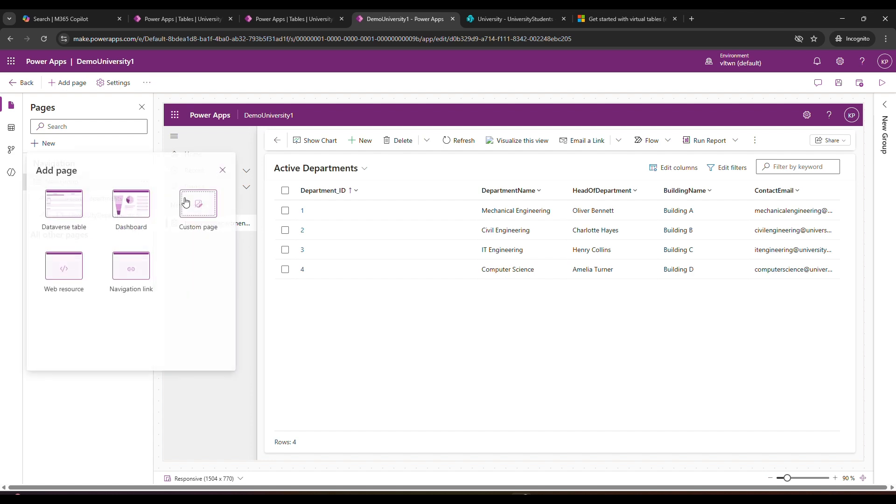
click(69, 202)
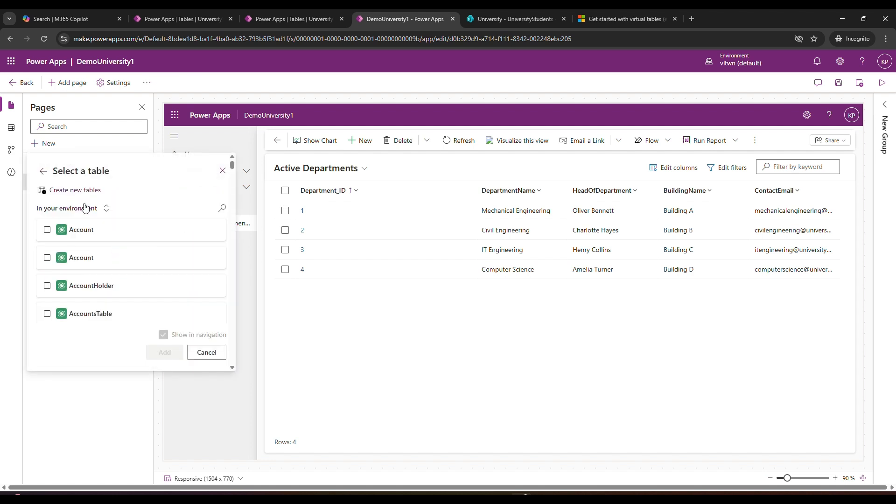
click(223, 209)
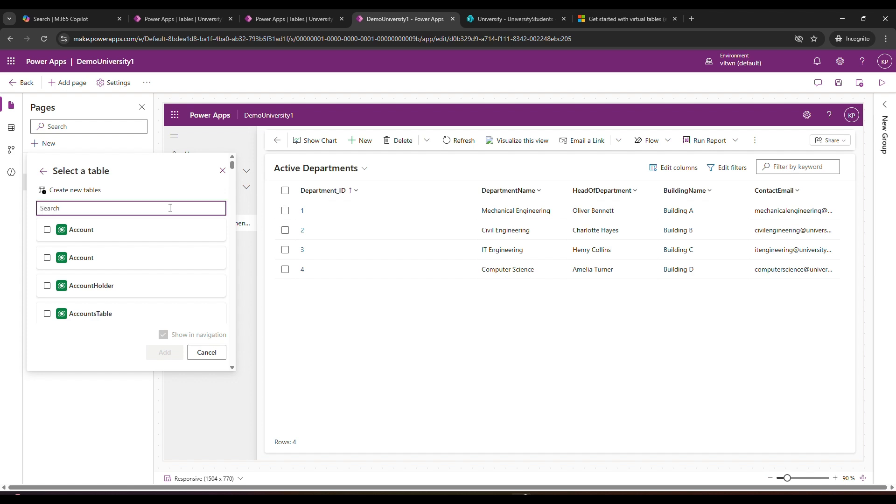
text(unive)
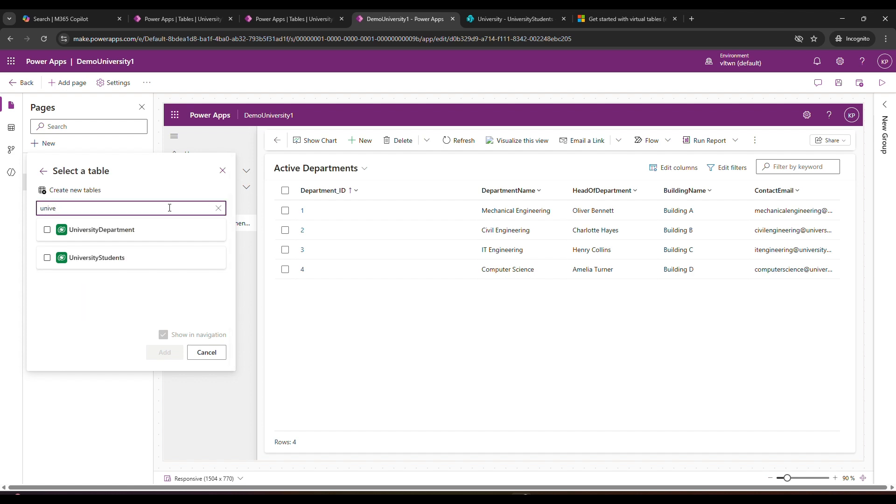
click(47, 258)
click(164, 356)
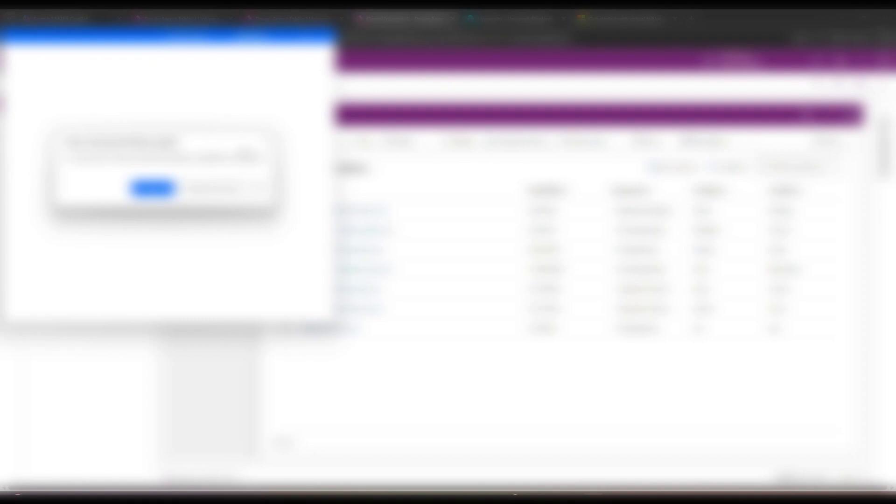
click(265, 142)
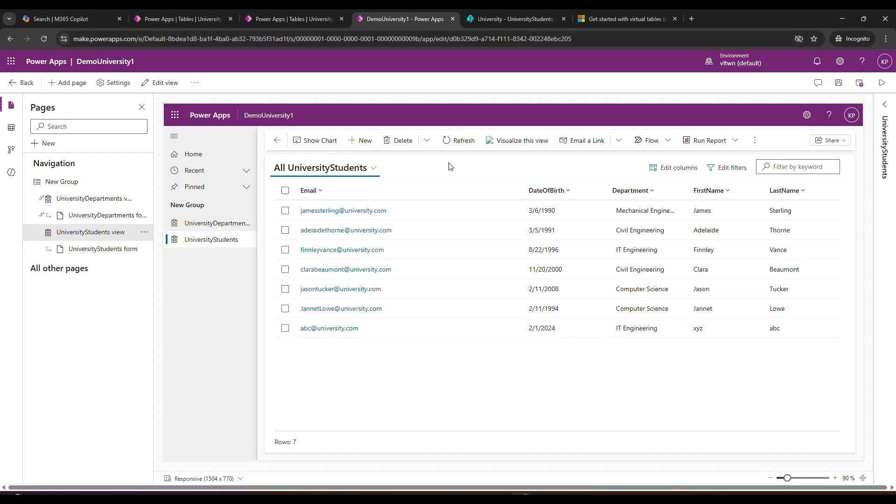
Try to create a new UniversityStudents record in the app preview, and reload the app designer page
click(364, 140)
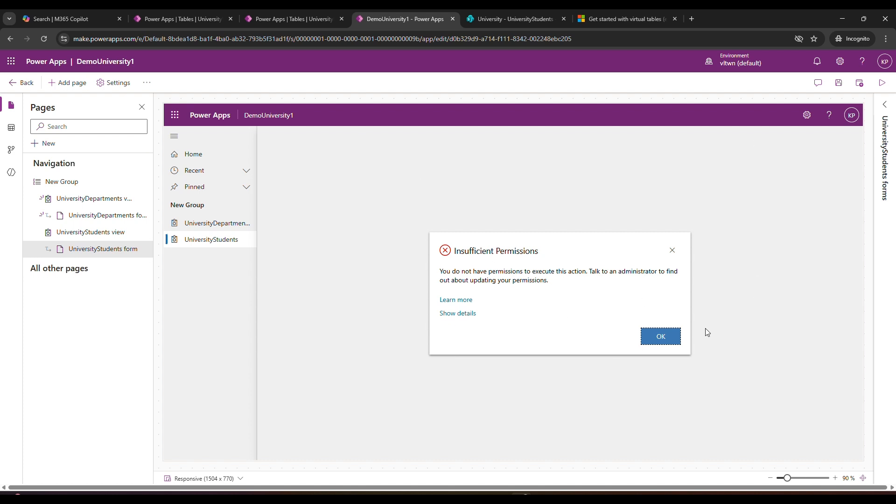
click(668, 341)
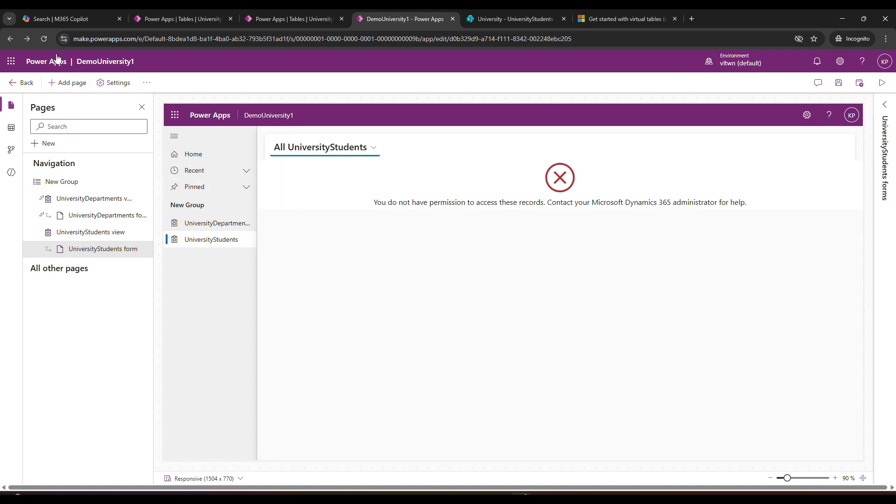
click(46, 37)
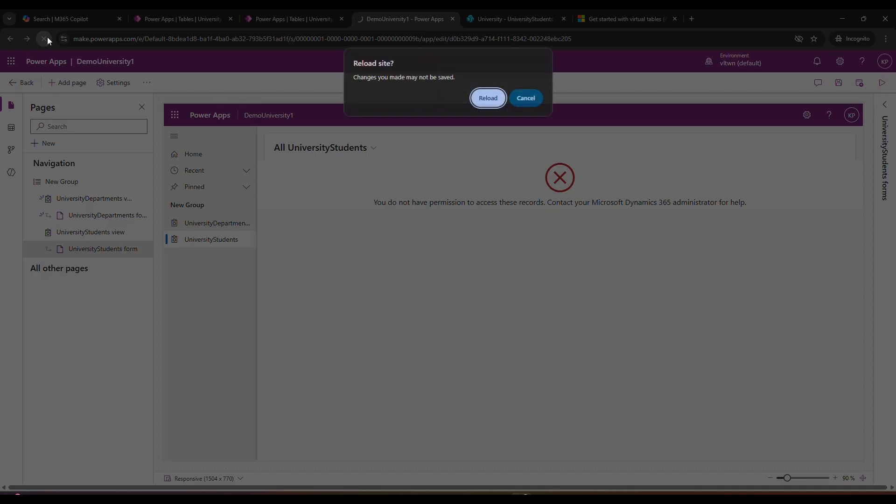
click(491, 100)
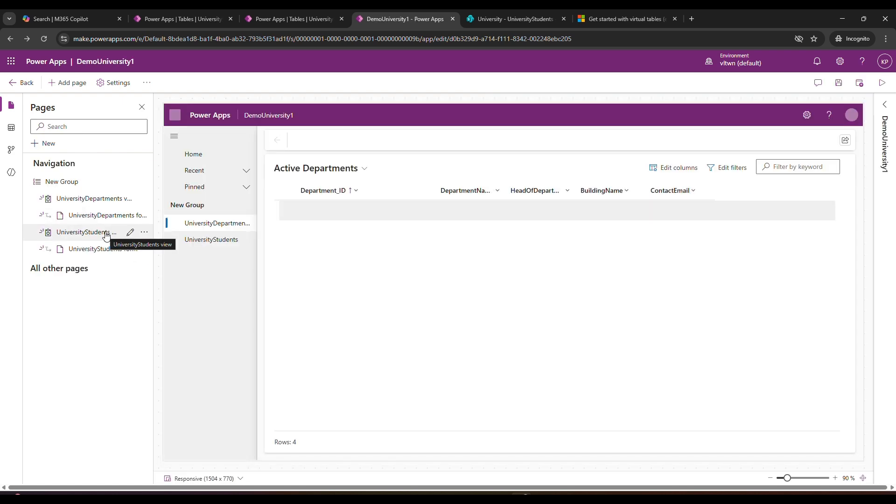
Start a new record on the UniversityStudents page and fill in the student's email
click(210, 241)
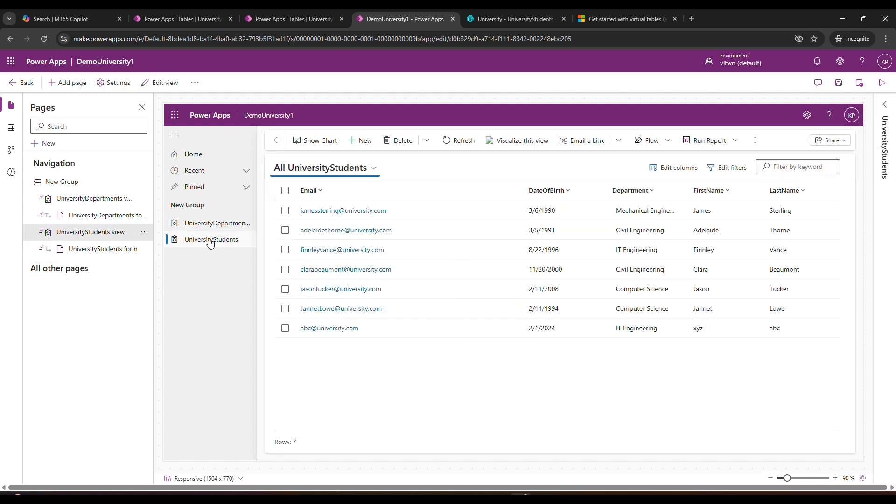
click(362, 141)
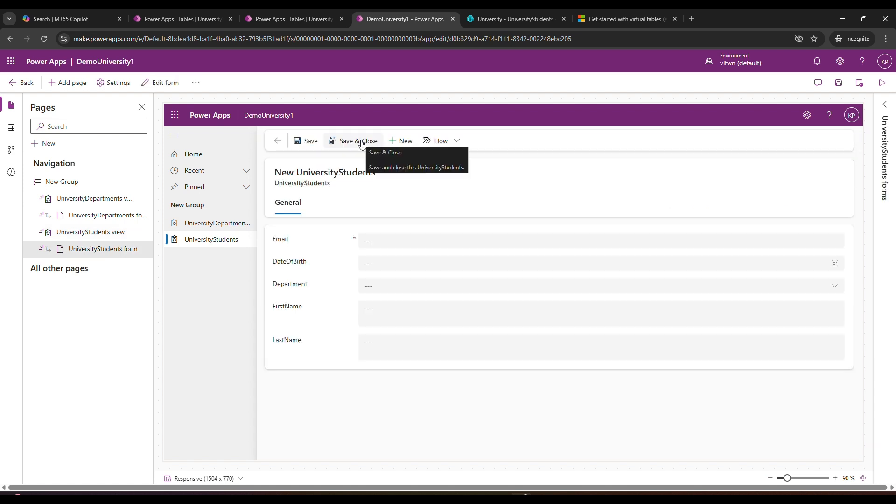
click(405, 241)
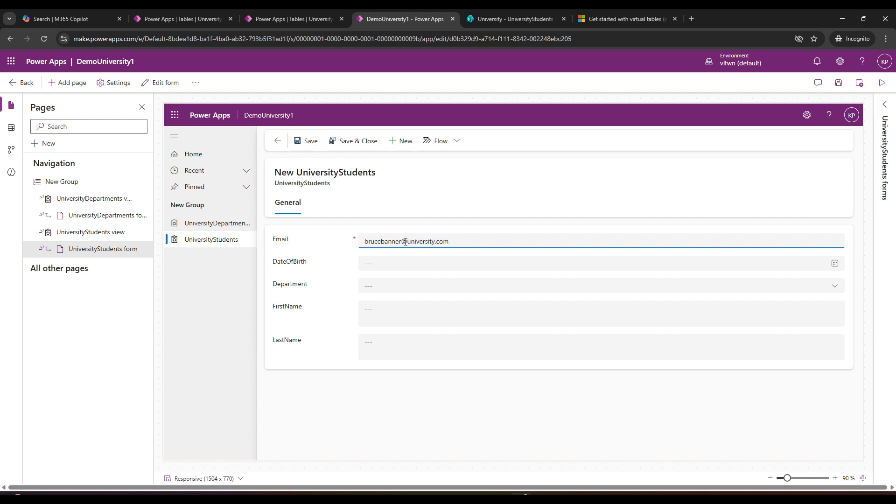
Check the DateOfBirth column of the SharePoint list, and pick the new student's date of birth in the app form
click(410, 264)
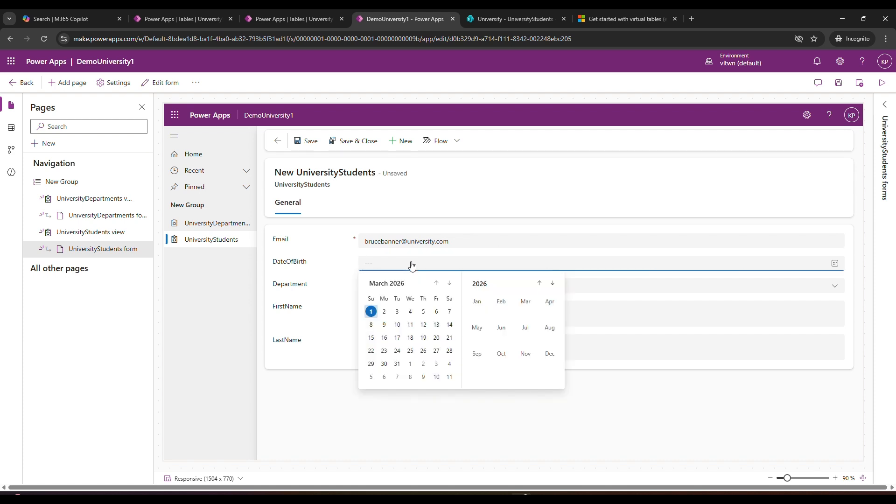
click(534, 17)
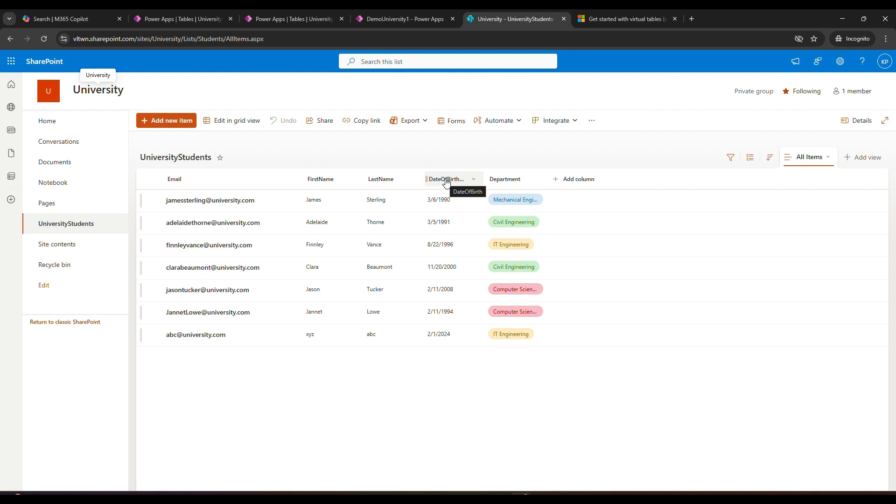
click(368, 19)
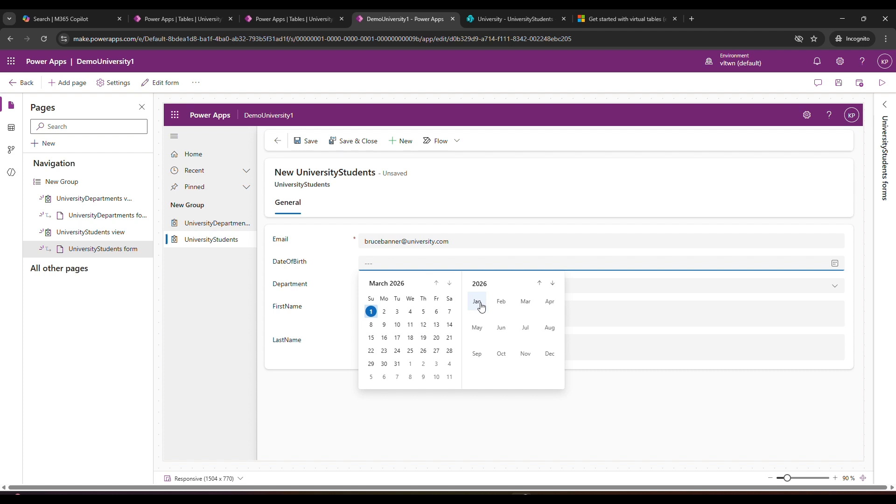
click(539, 283)
click(539, 283)
click(539, 283)
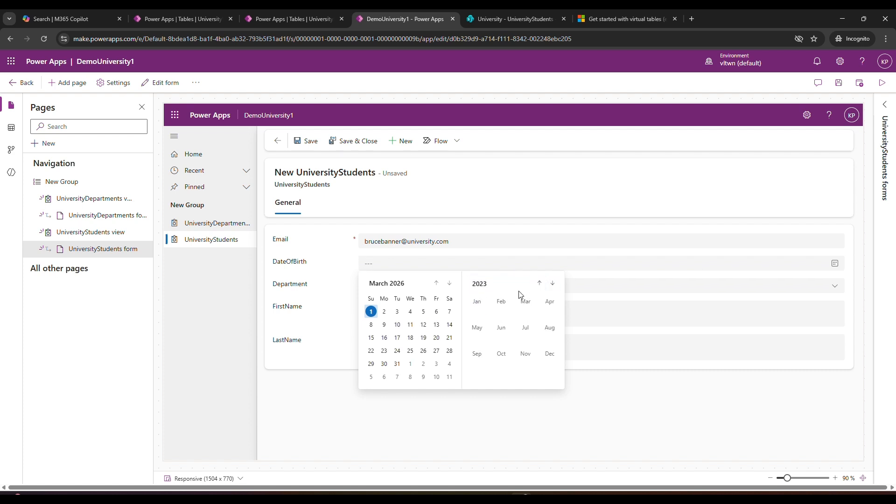
click(477, 302)
click(410, 324)
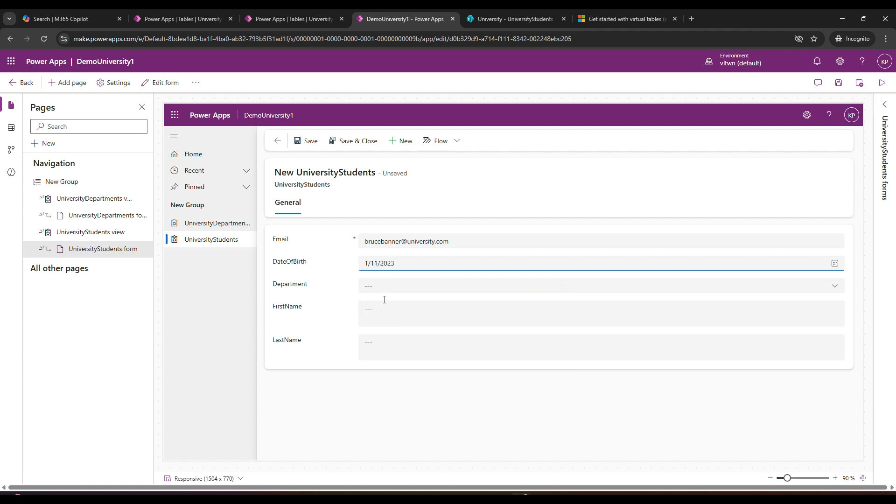
Check the Department column of the UniversityStudents SharePoint list, and set the new student's department to Civil Engineering in the app form
click(408, 289)
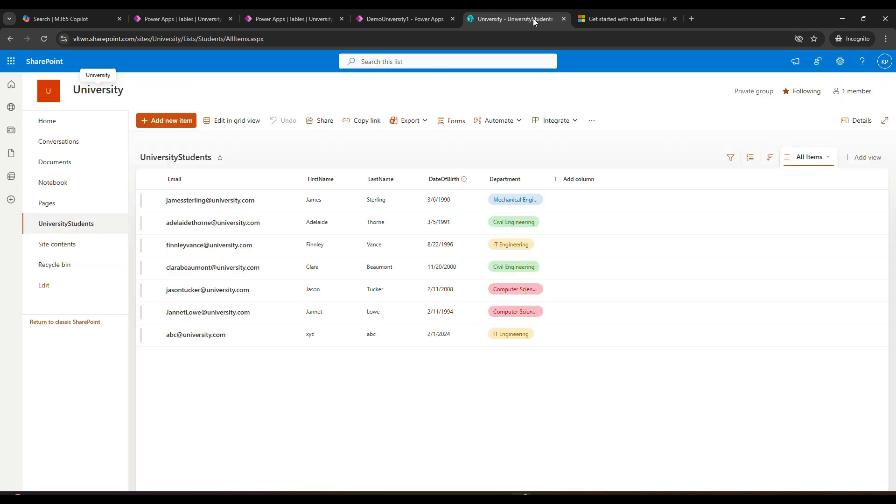
click(533, 18)
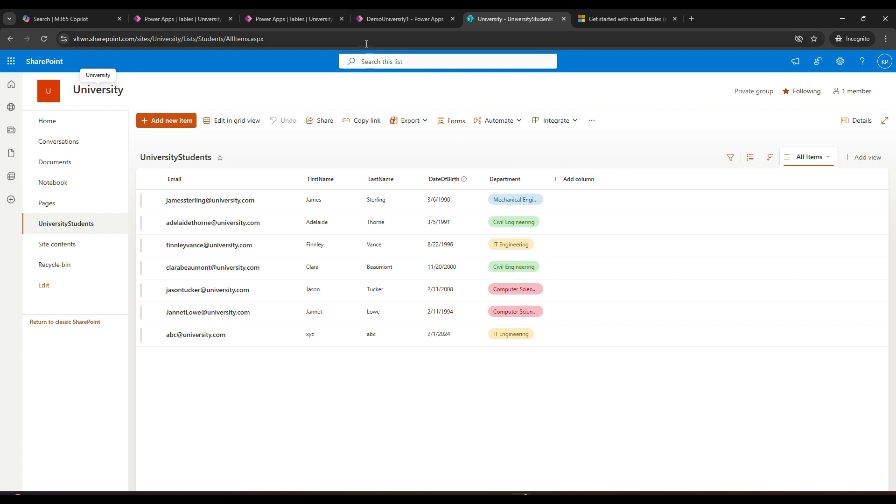
click(372, 20)
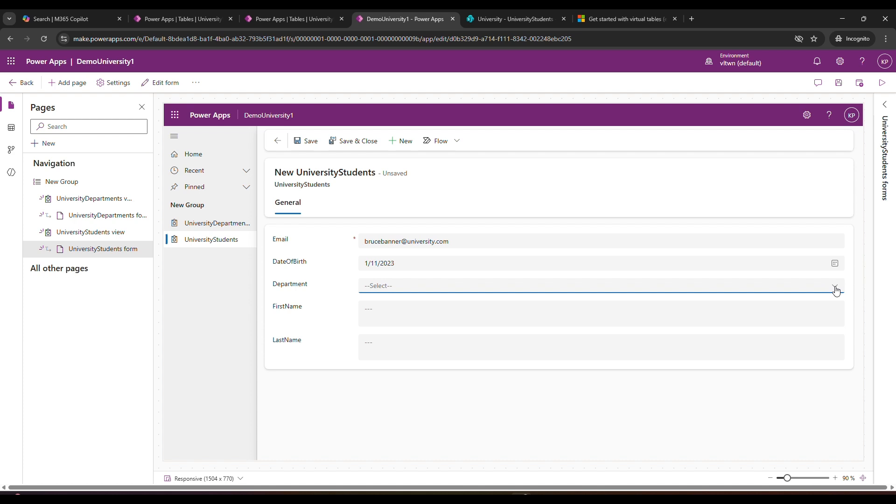
click(816, 286)
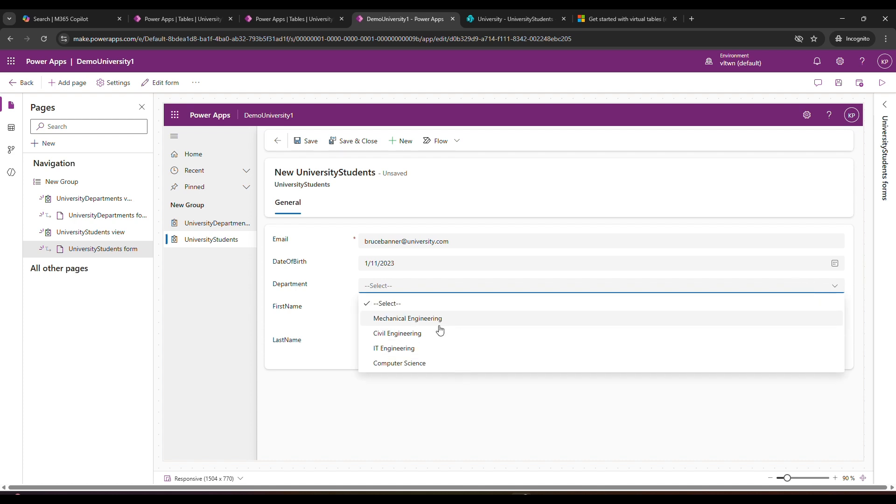
click(419, 333)
Fill in the student's first name and last name, and save and close the new UniversityStudents record
click(415, 312)
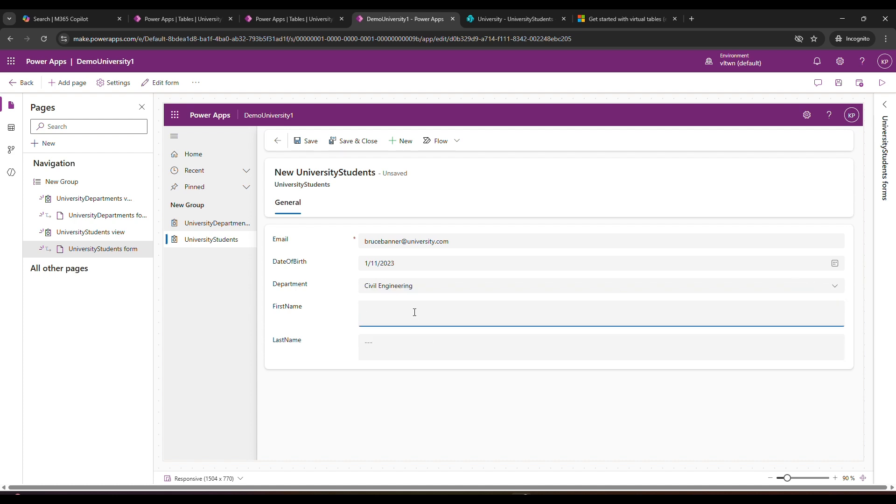
text(Bruce)
key(Tab)
text(Ba)
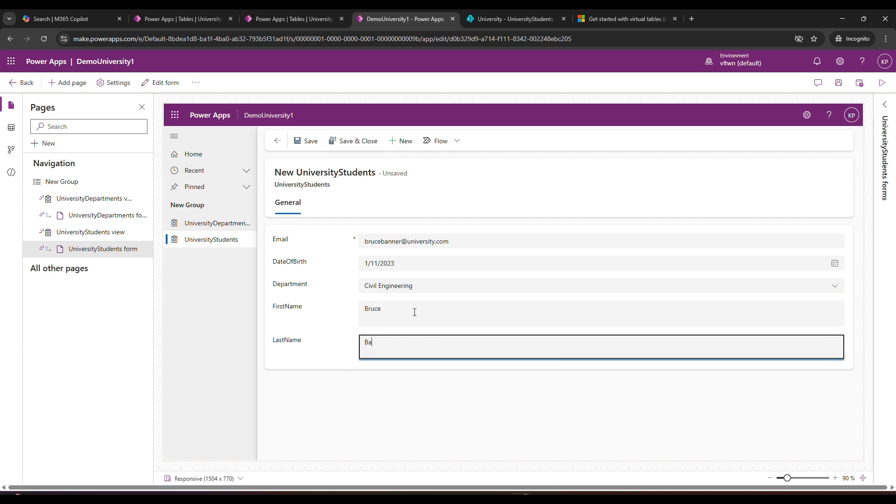
text(nner)
click(345, 141)
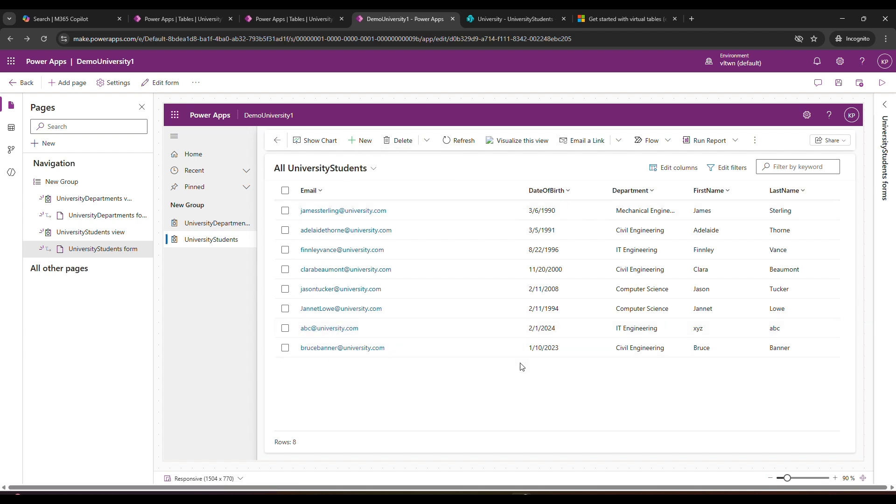
Reload the UniversityStudents SharePoint list to check for the newly added student
click(532, 19)
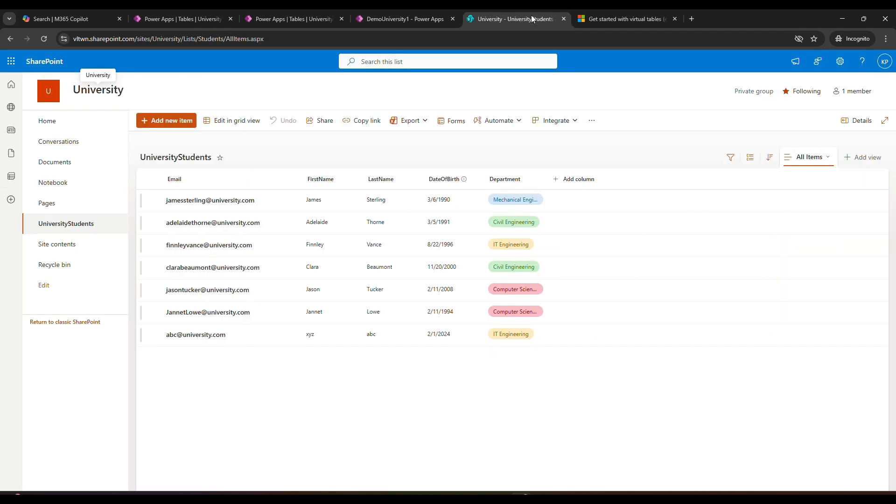
click(43, 38)
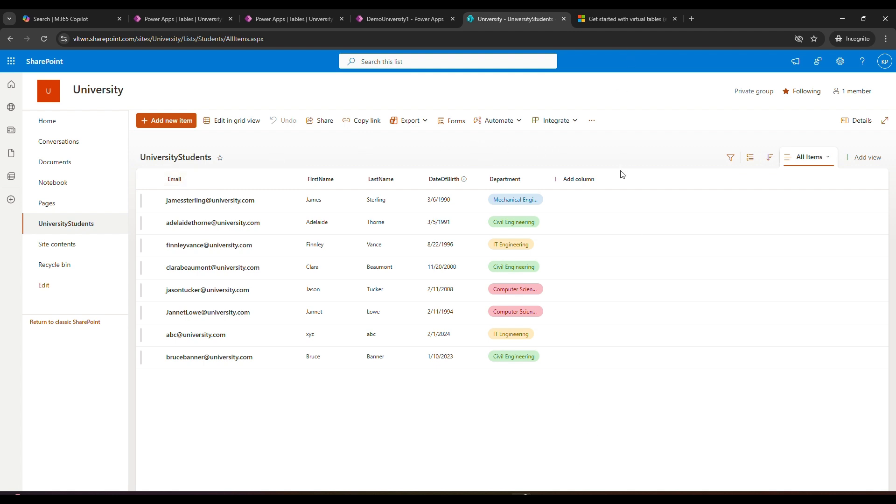
Switch to the Virtual Tables.pptx presentation in PowerPoint and review the slide on possible scenarios to use virtual tables
mouse_move(542, 495)
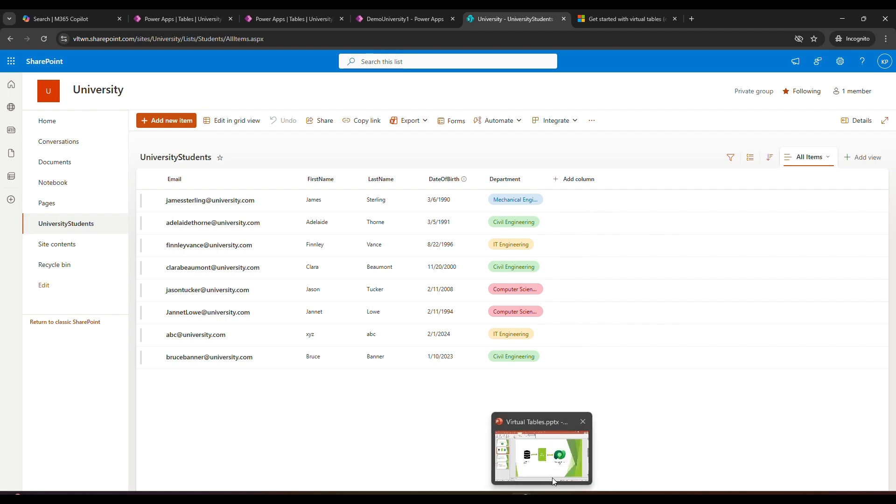
click(541, 455)
click(112, 288)
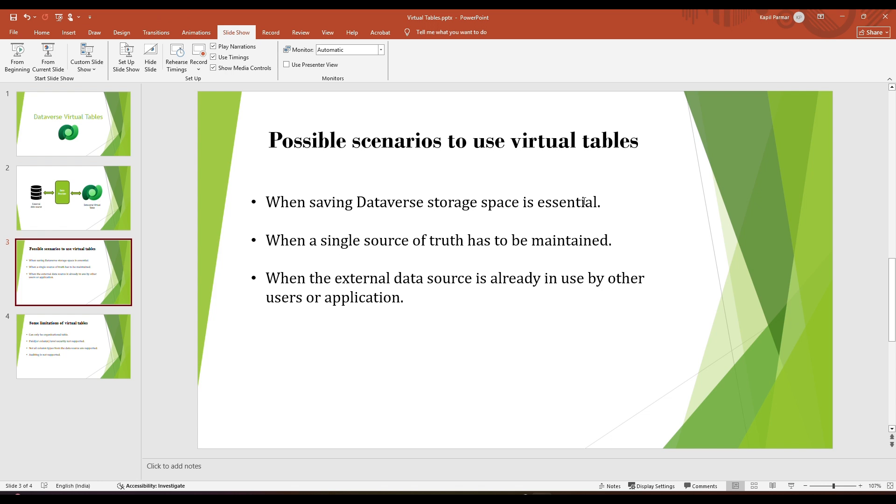
click(616, 202)
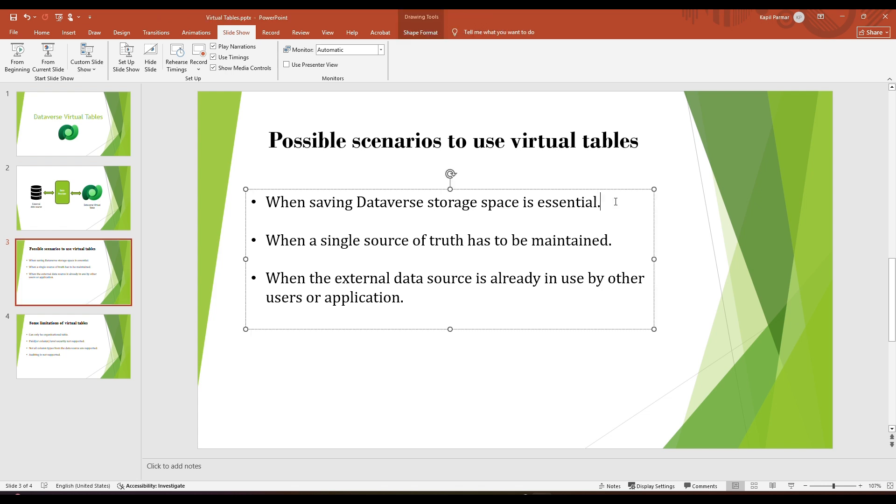
click(731, 212)
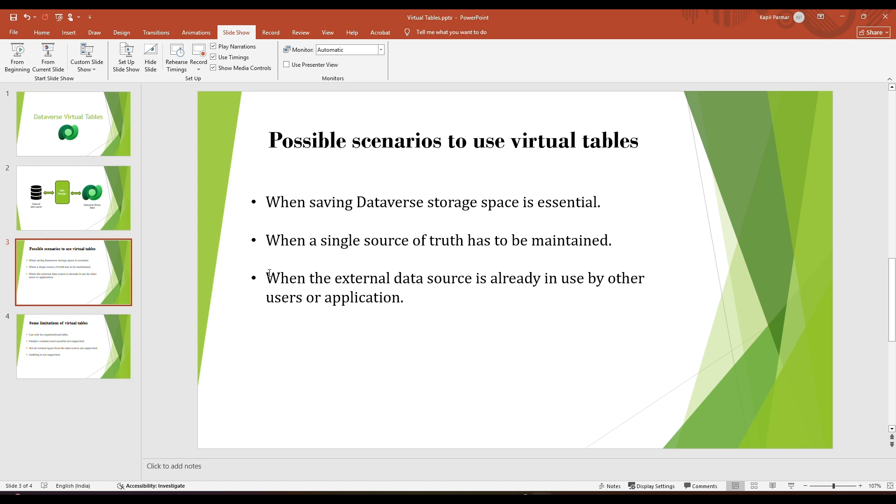
Glance at the UniversityStudents SharePoint list, and review the organizational-table point on PowerPoint's slide about limitations of virtual tables
click(523, 498)
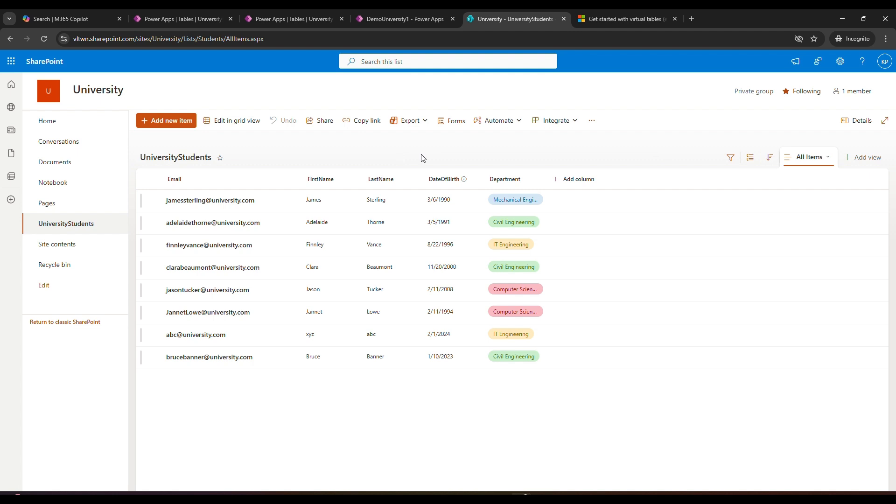
click(541, 493)
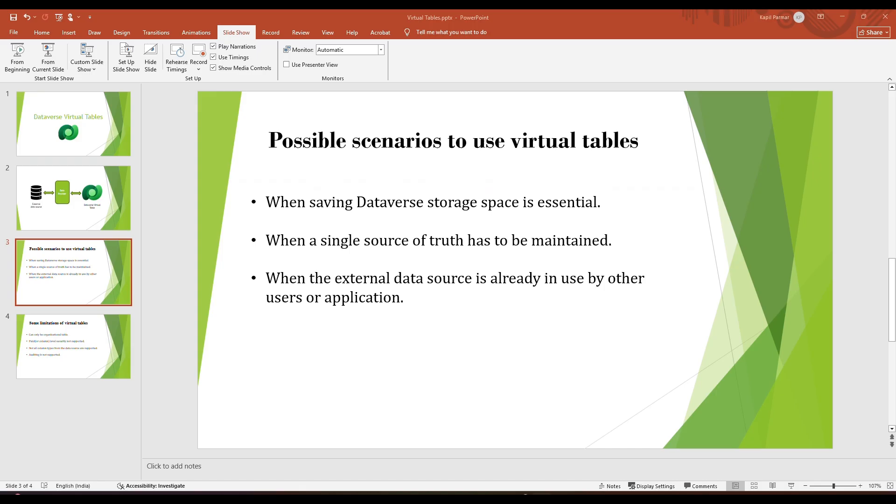
click(85, 349)
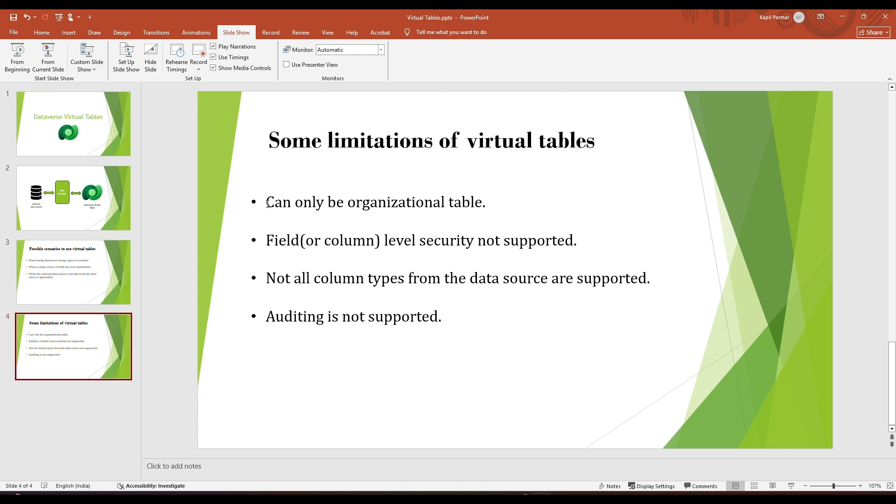
drag(267, 203, 485, 204)
click(521, 215)
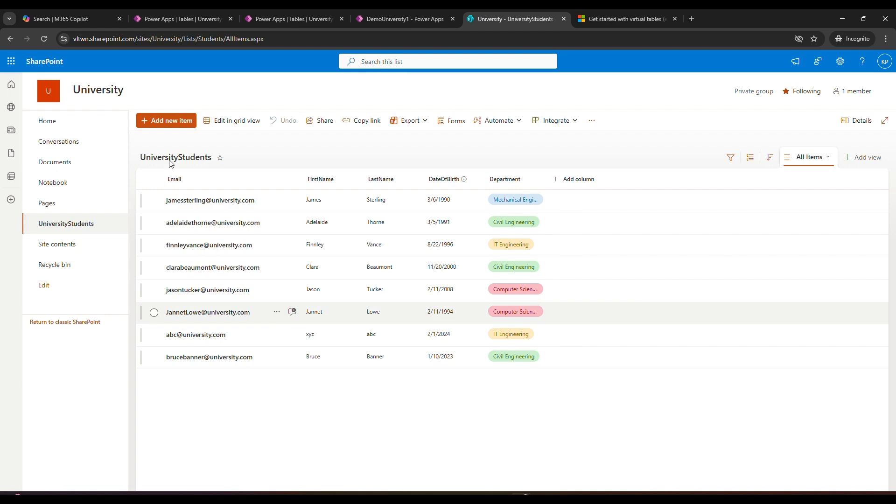
Switch to Power Apps in the browser and examine the UniversityDepartment table's columns, focusing on the owner-related ones
click(158, 18)
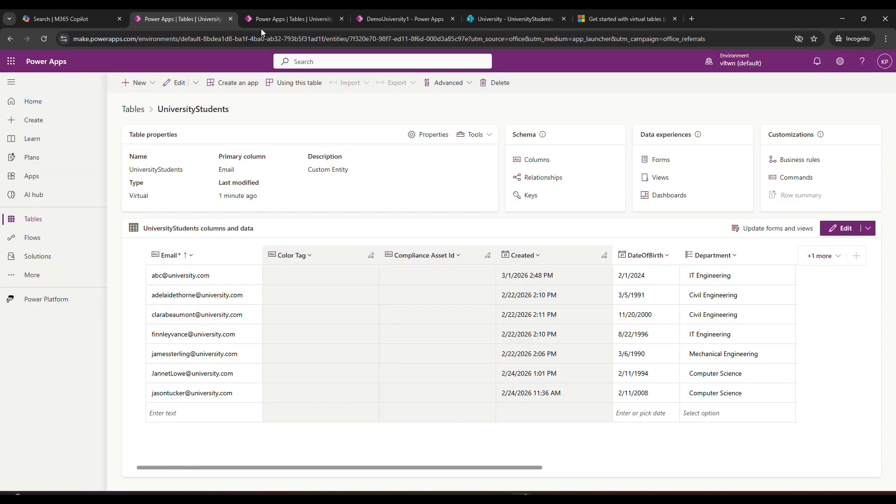
click(271, 19)
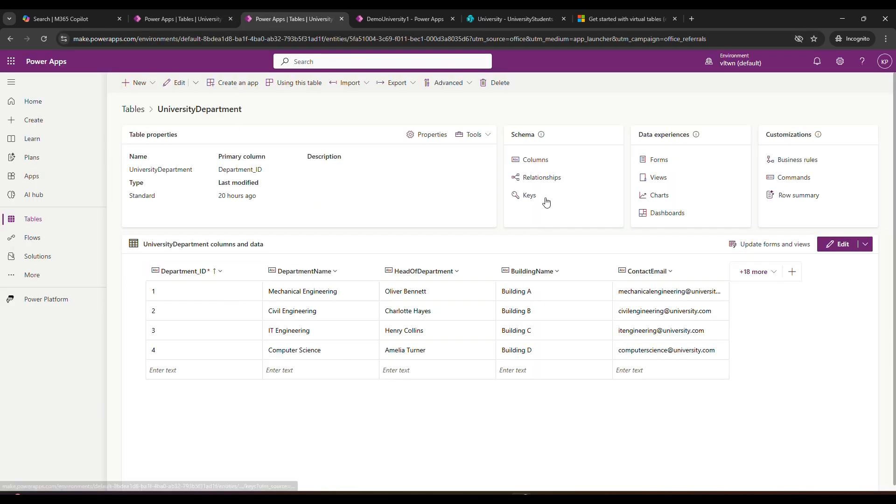
click(539, 161)
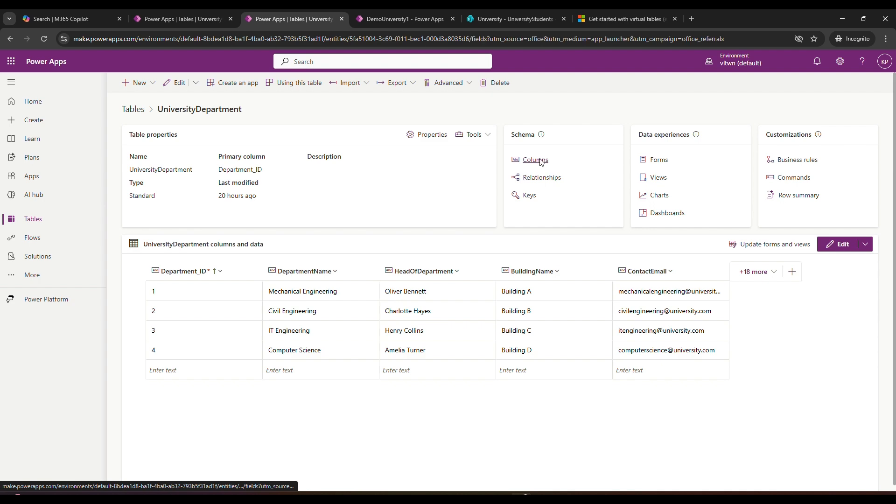
scroll(356, 310, down, 3)
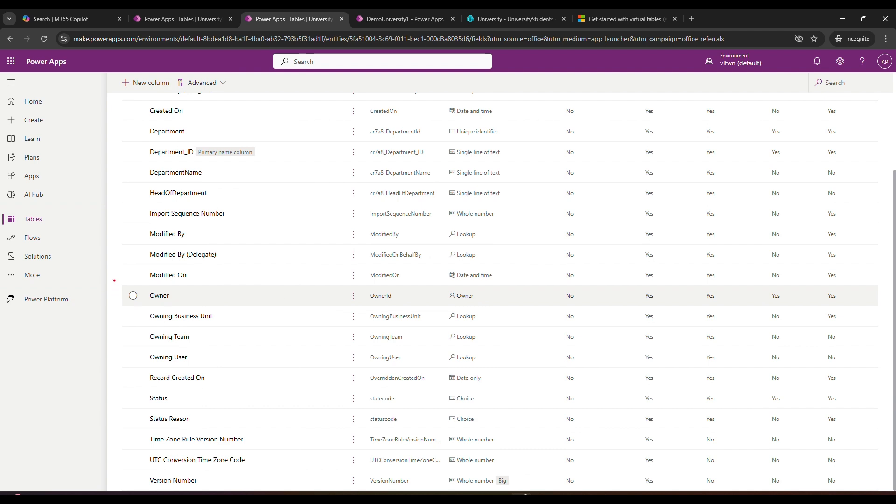
mouse_move(114, 281)
mouse_down()
mouse_move(277, 364)
mouse_move(346, 369)
mouse_up()
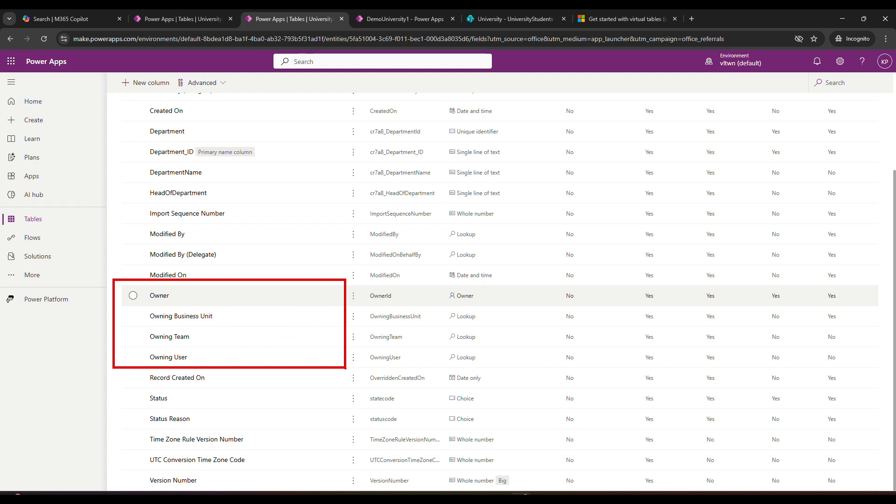
key(Escape)
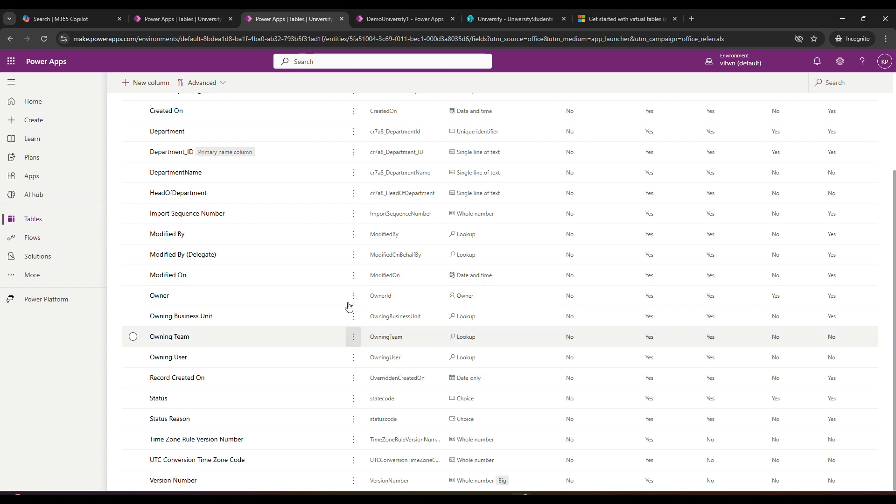
Examine the columns of the UniversityStudents virtual table, and return to the limitations slide in PowerPoint
click(175, 17)
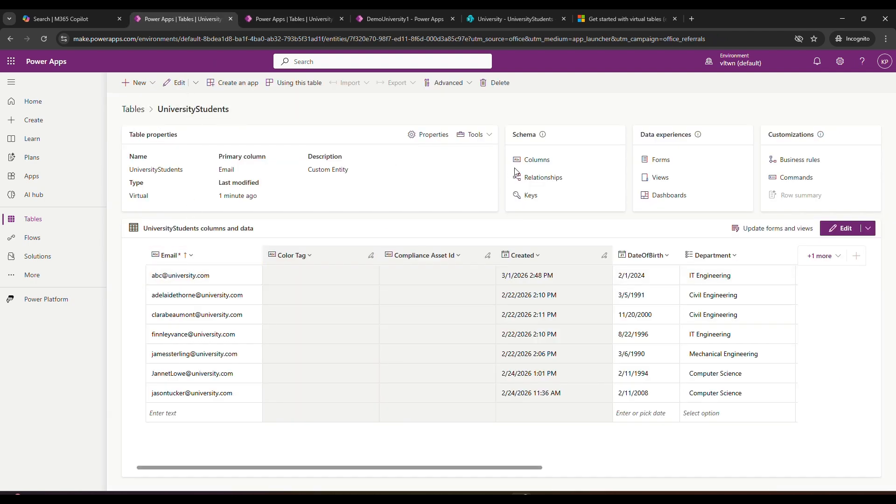
click(544, 160)
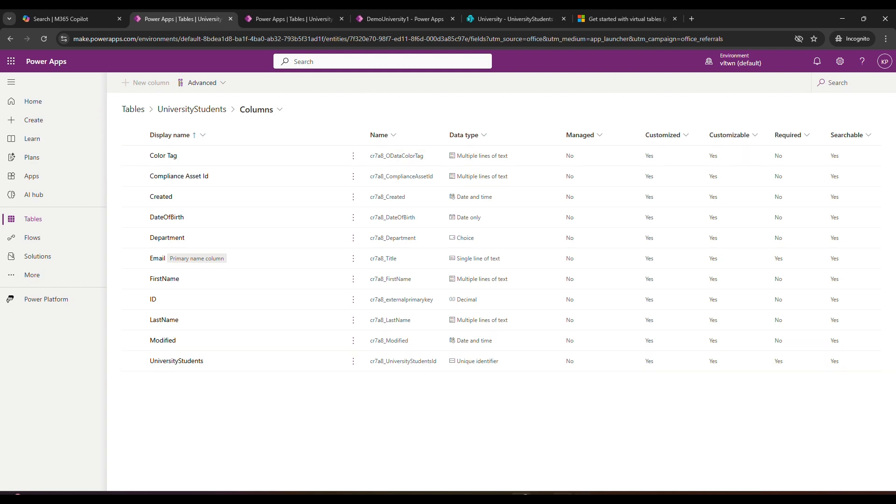
click(541, 499)
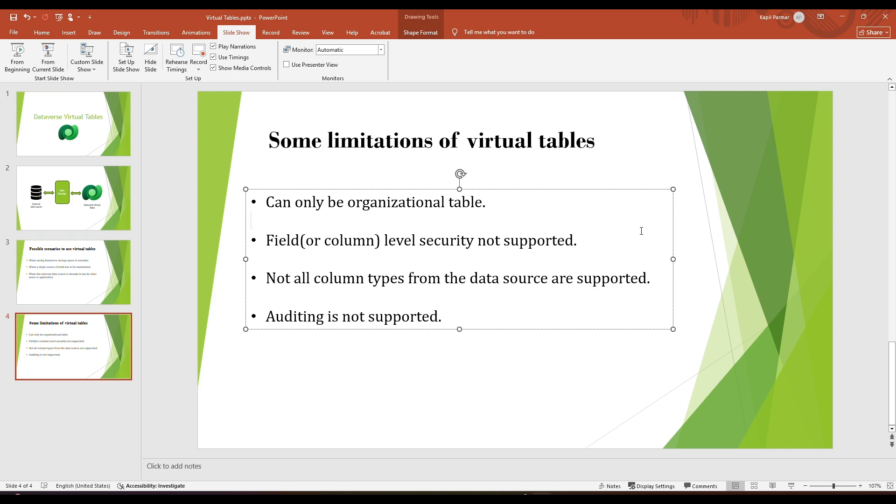
click(702, 242)
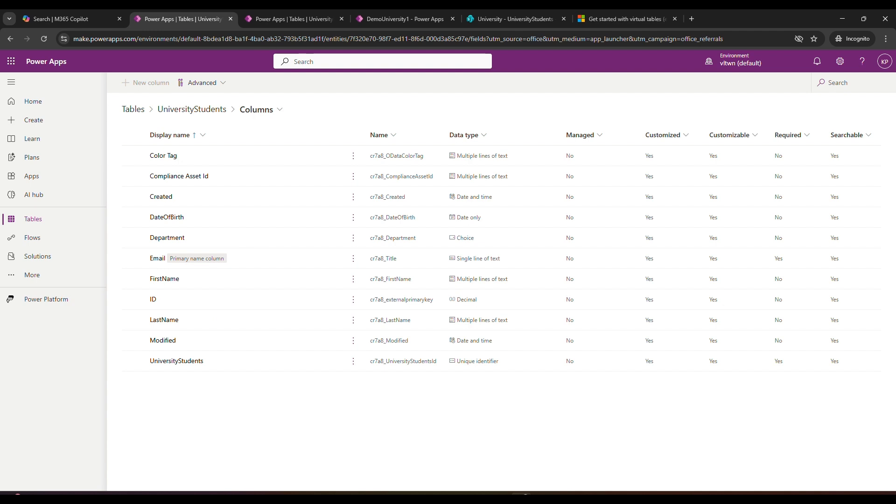
Revisit the UniversityStudents SharePoint list in the browser, and go back to PowerPoint's limitations slide at the auditing point
click(517, 19)
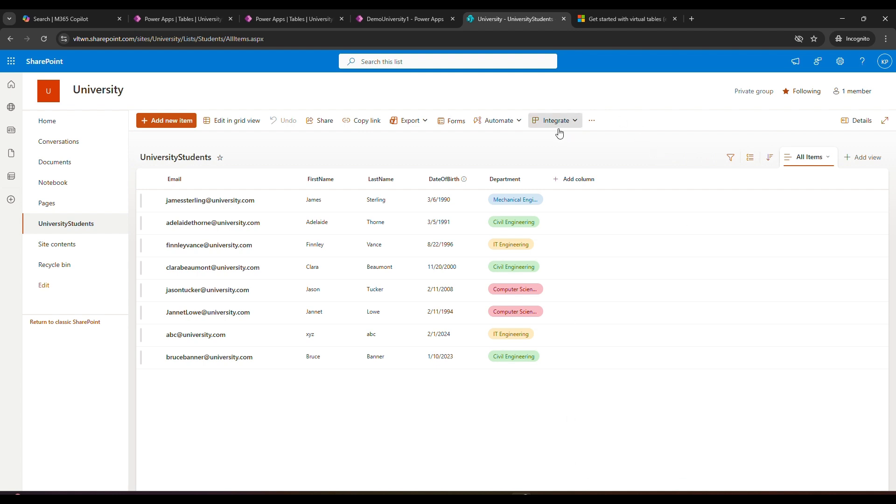
click(541, 499)
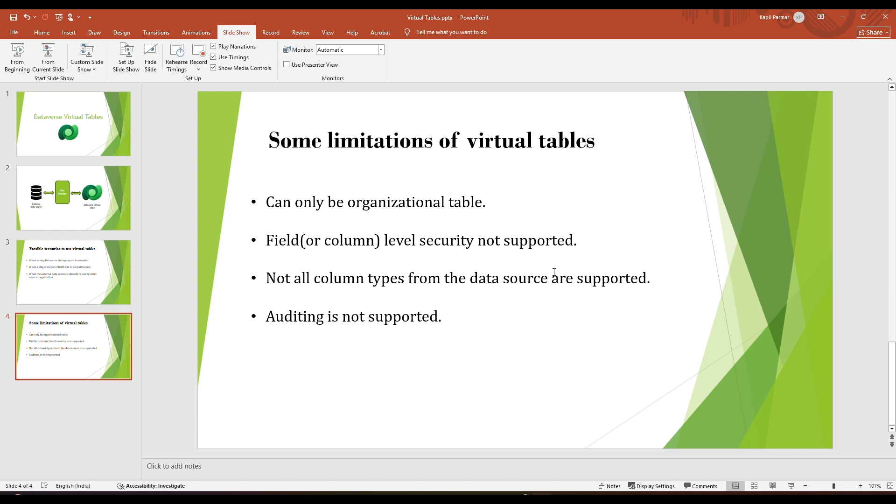
click(443, 317)
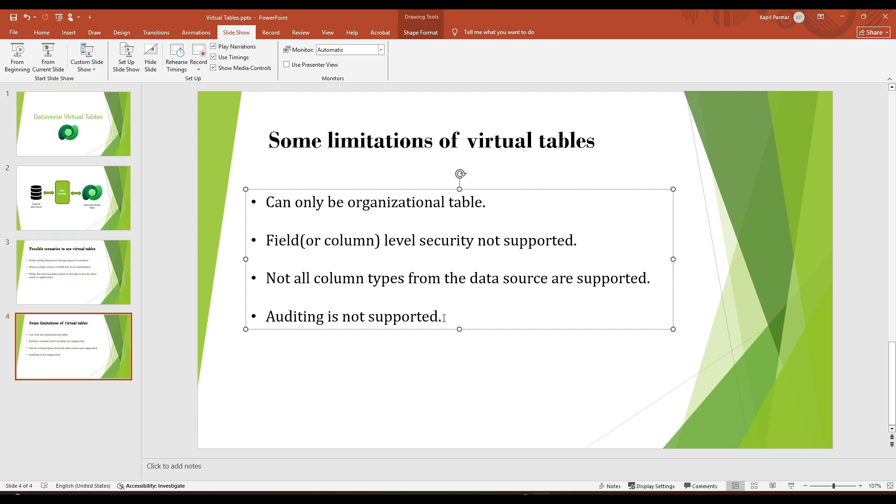